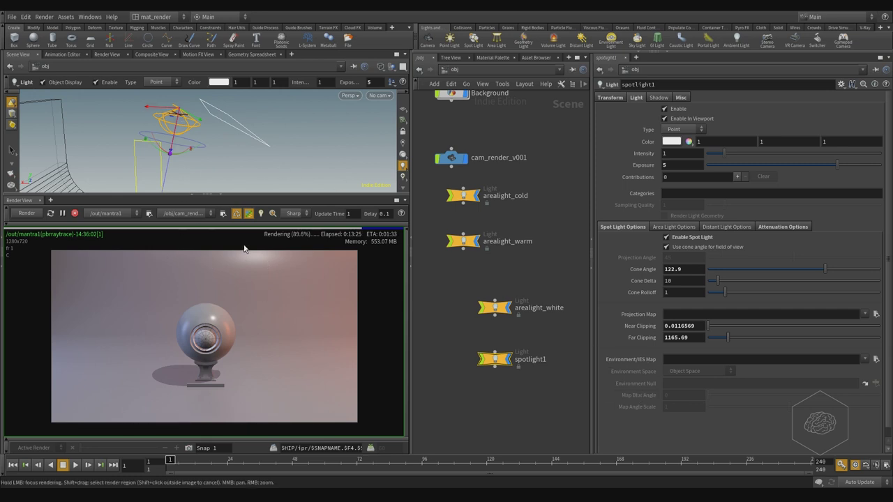
# Examine the shader ball and the backdrop lighting up close in the running render
pyautogui.scroll(6, 243, 270)
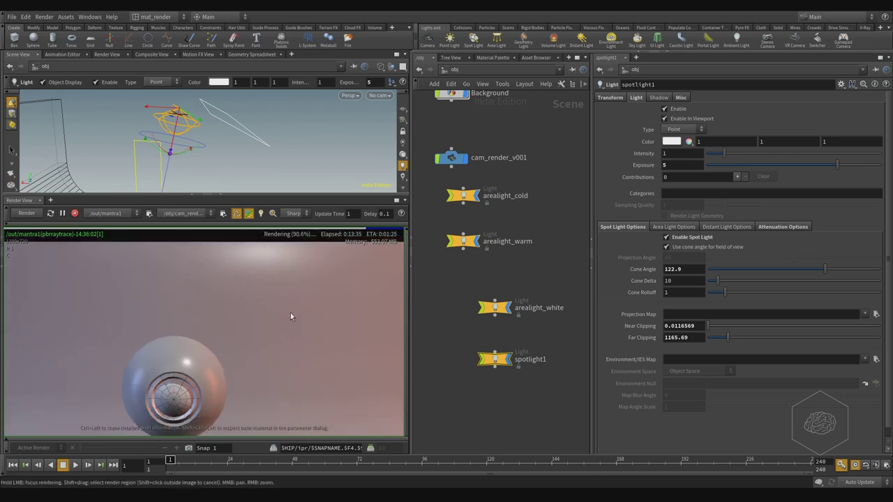
pyautogui.scroll(-3, 233, 299)
pyautogui.scroll(5, 175, 360)
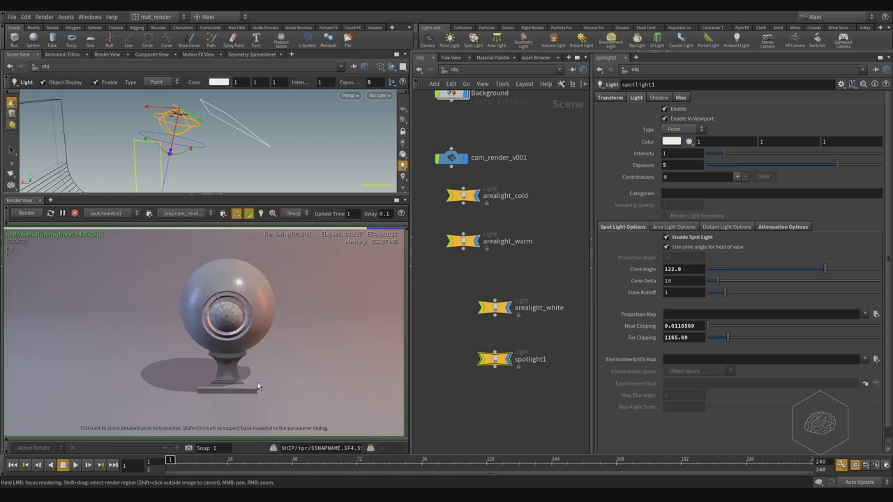
pyautogui.scroll(-4, 183, 346)
pyautogui.rightClick(196, 299)
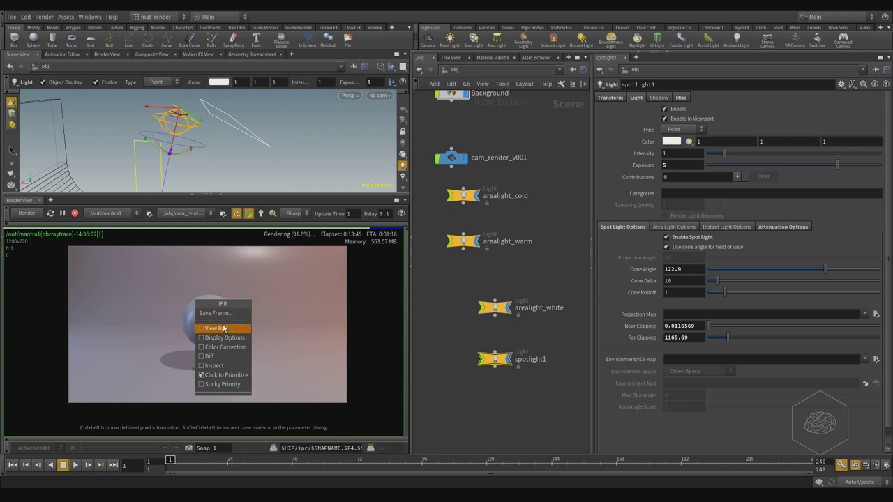
pyautogui.click(217, 313)
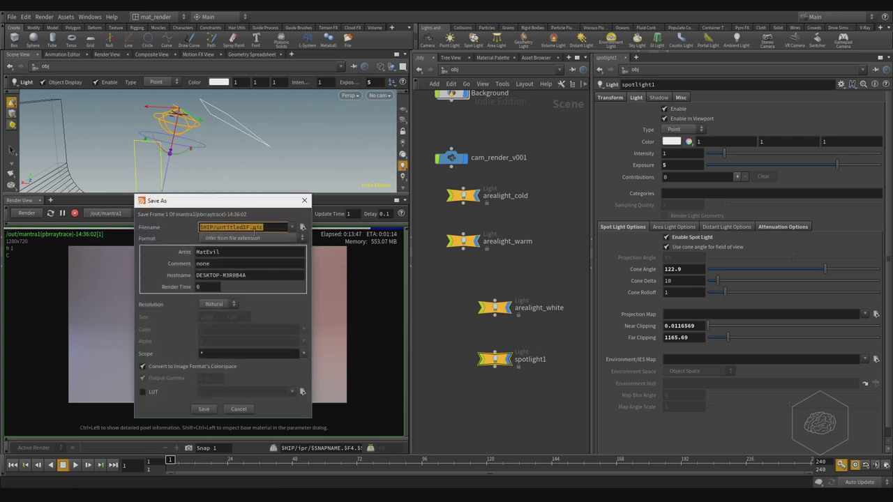
pyautogui.click(304, 200)
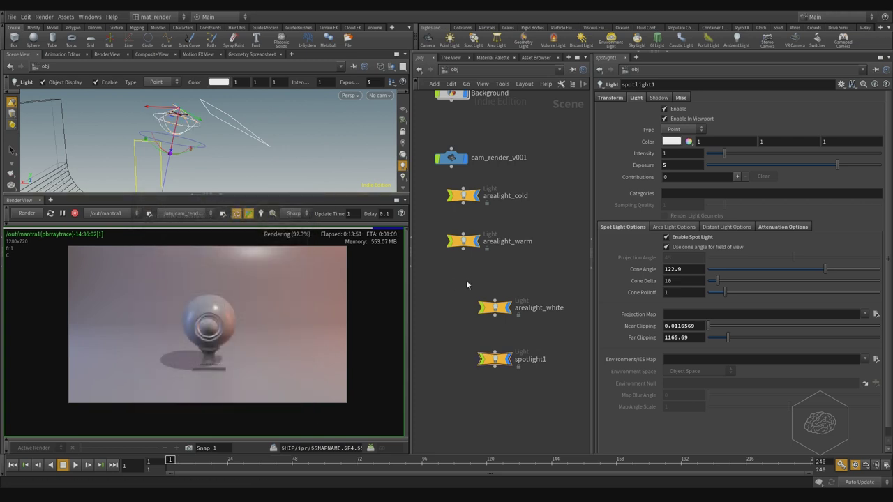
# Show the render's Display Options, turn on Inspect, and read the pixel values across the backdrop and its bright highlight
pyautogui.rightClick(244, 314)
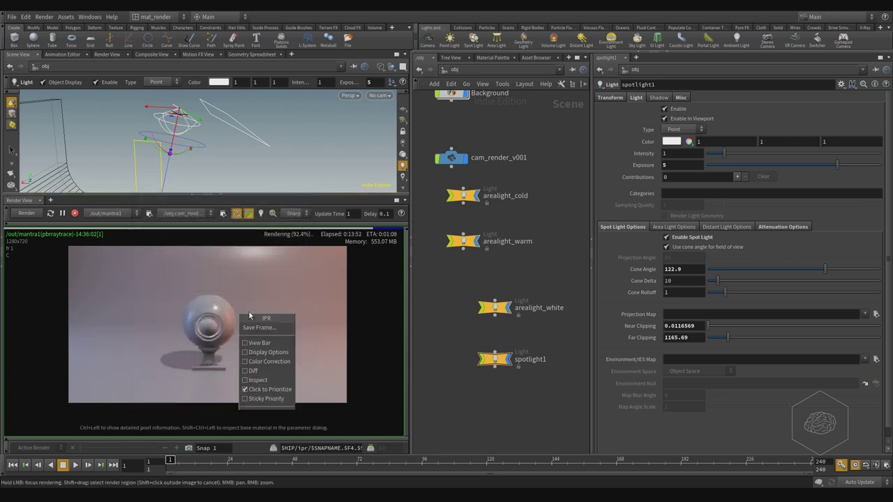
pyautogui.click(251, 352)
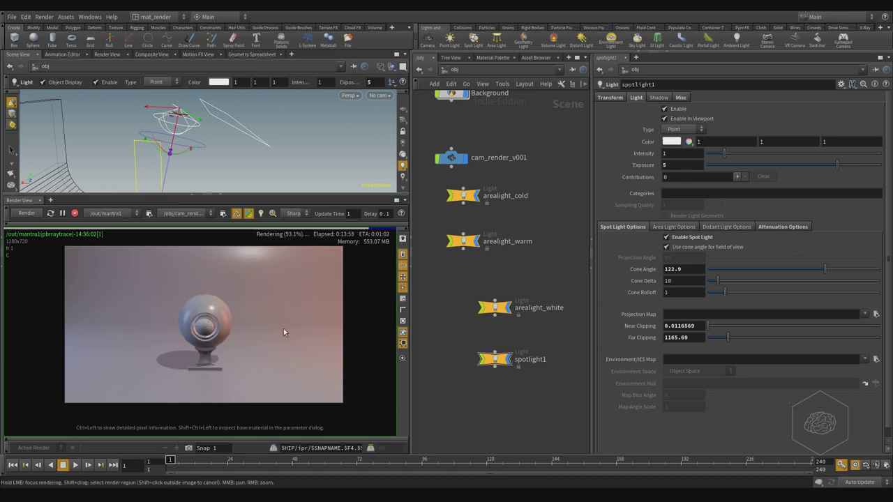
pyautogui.rightClick(210, 315)
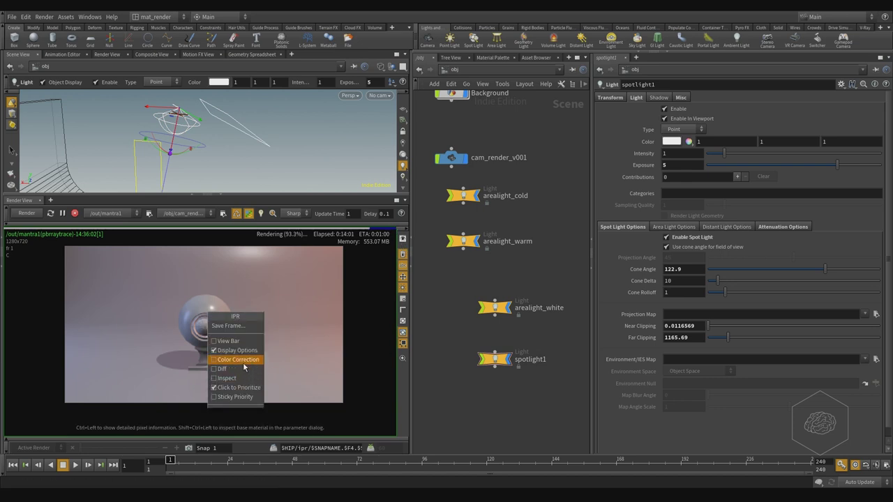
pyautogui.click(241, 378)
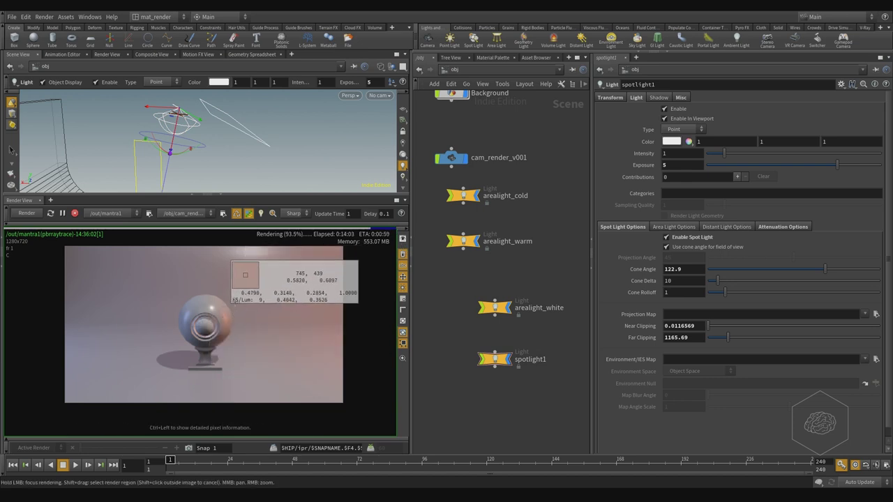
pyautogui.keyDown('ctrl'); pyautogui.moveTo(237, 300); pyautogui.dragTo(188, 285); pyautogui.keyUp('ctrl')
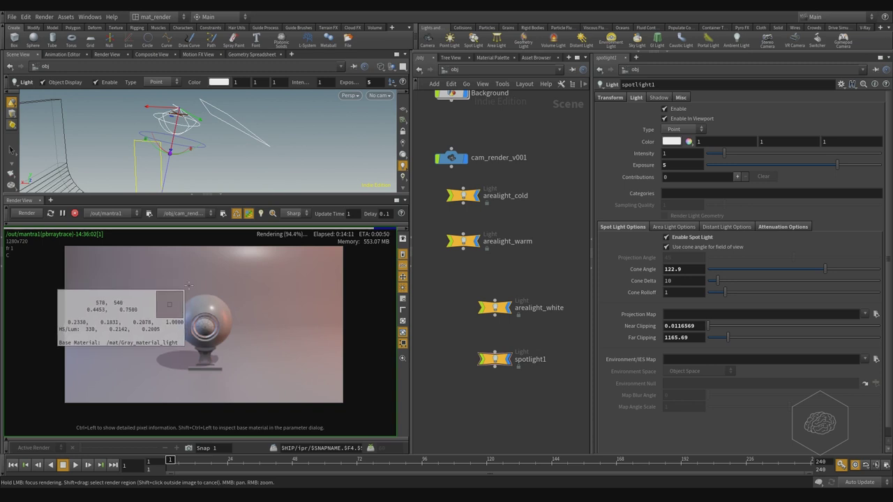
pyautogui.keyDown('ctrl'); pyautogui.moveTo(188, 285); pyautogui.dragTo(244, 248); pyautogui.keyUp('ctrl')
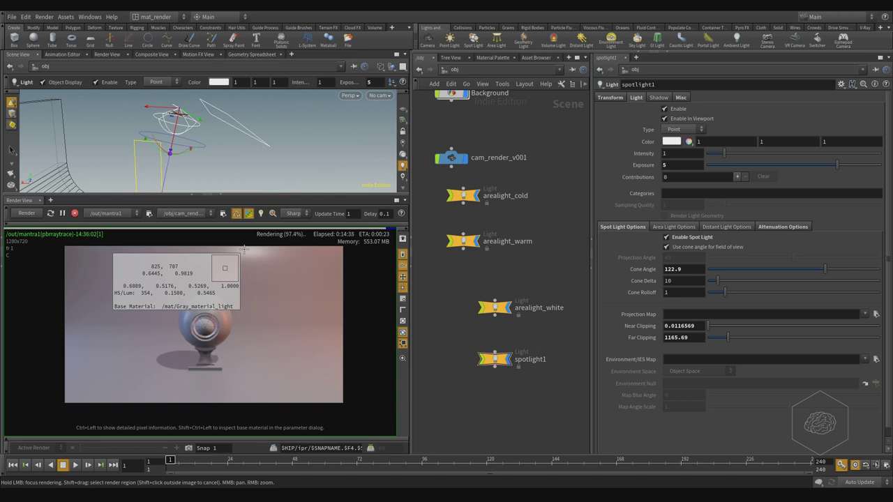
pyautogui.keyDown('ctrl'); pyautogui.moveTo(245, 249); pyautogui.dragTo(246, 250); pyautogui.keyUp('ctrl')
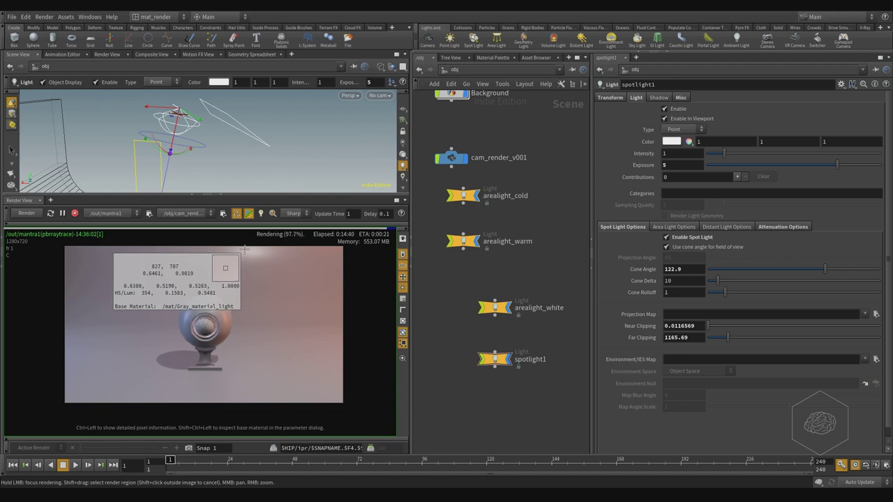
pyautogui.scroll(5, 244, 249)
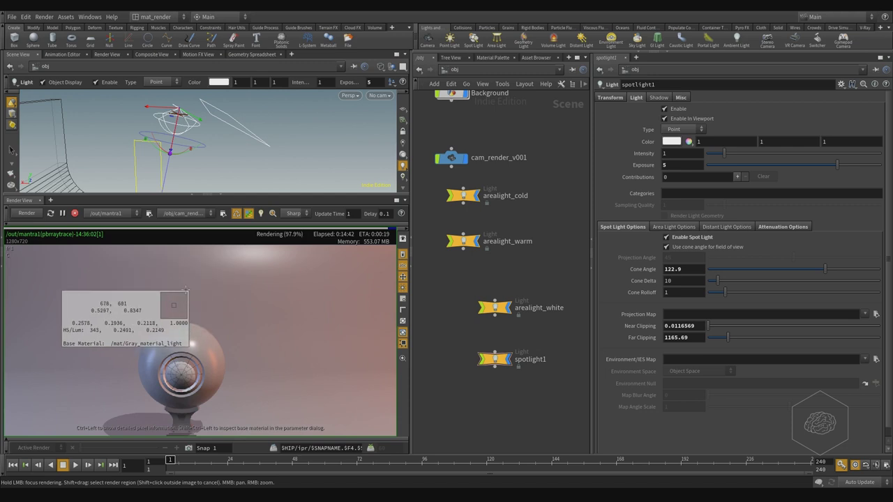
pyautogui.keyDown('ctrl'); pyautogui.moveTo(185, 290); pyautogui.dragTo(241, 249); pyautogui.keyUp('ctrl')
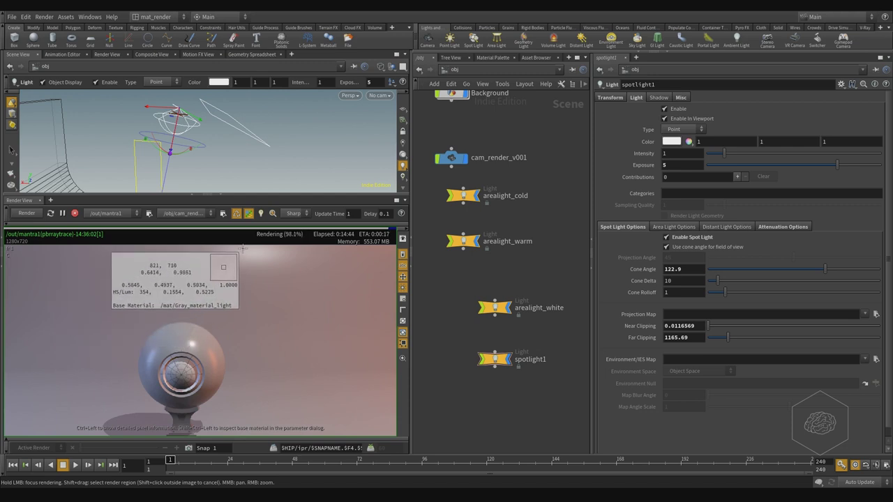
pyautogui.scroll(-2, 242, 249)
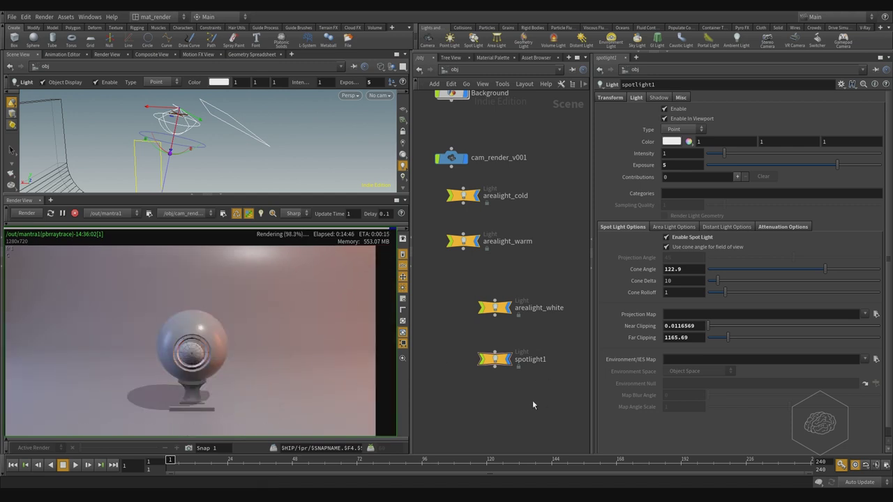
# Move the arealight_white and spotlight1 nodes together into line beneath the arealight_cold and arealight_warm nodes
pyautogui.moveTo(551, 395); pyautogui.dragTo(461, 272)
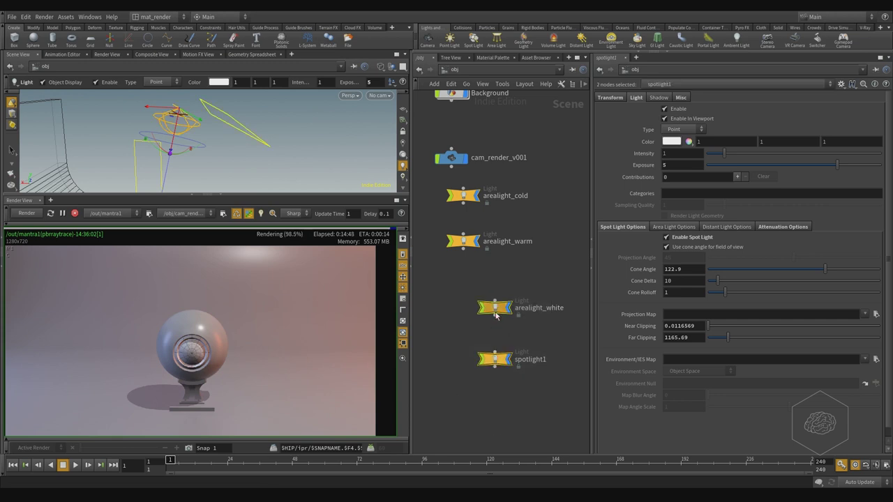
pyautogui.moveTo(495, 315); pyautogui.dragTo(463, 311)
pyautogui.keyDown('ctrl'); pyautogui.click(247, 263); pyautogui.keyUp('ctrl')
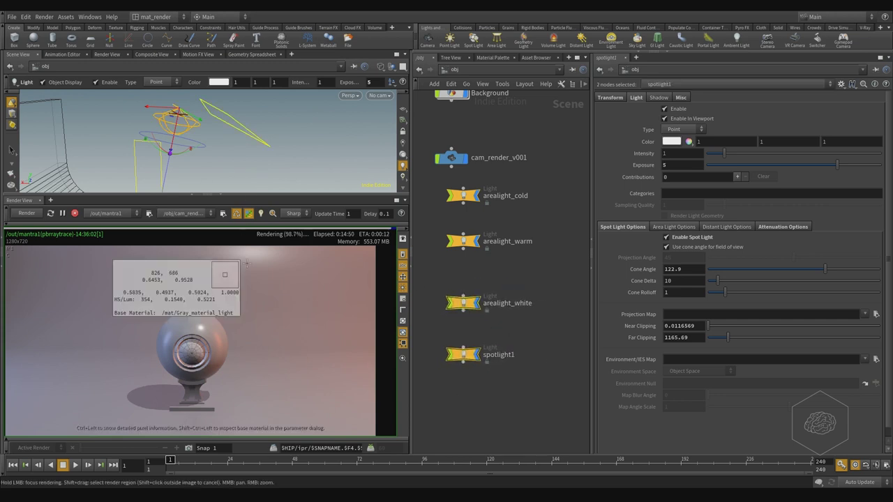
# Examine the placement of the lights around the shader ball and curved backdrop in the 3D scene from several angles
pyautogui.click(280, 162)
pyautogui.press('space')
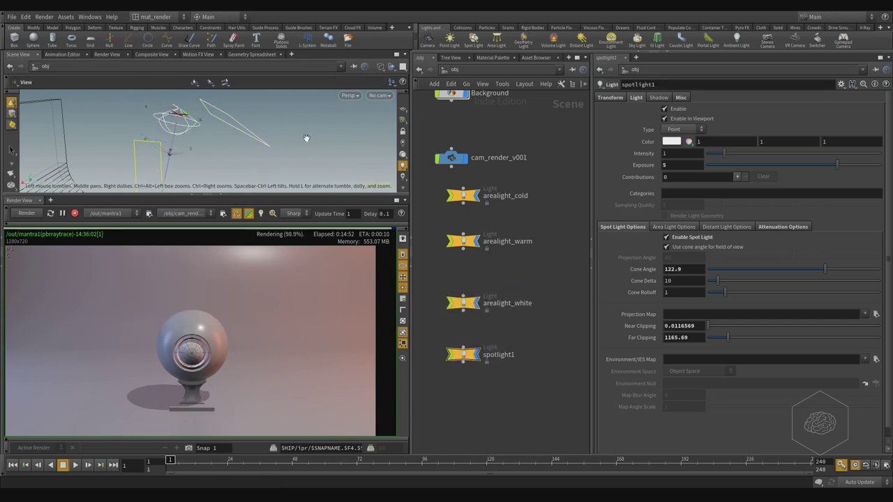
pyautogui.moveTo(306, 138); pyautogui.dragTo(376, 148, button='right')
pyautogui.moveTo(316, 149)
pyautogui.mouseDown()
pyautogui.moveTo(320, 143)
pyautogui.moveTo(247, 150)
pyautogui.moveTo(300, 147)
pyautogui.mouseUp()
pyautogui.press('Return')
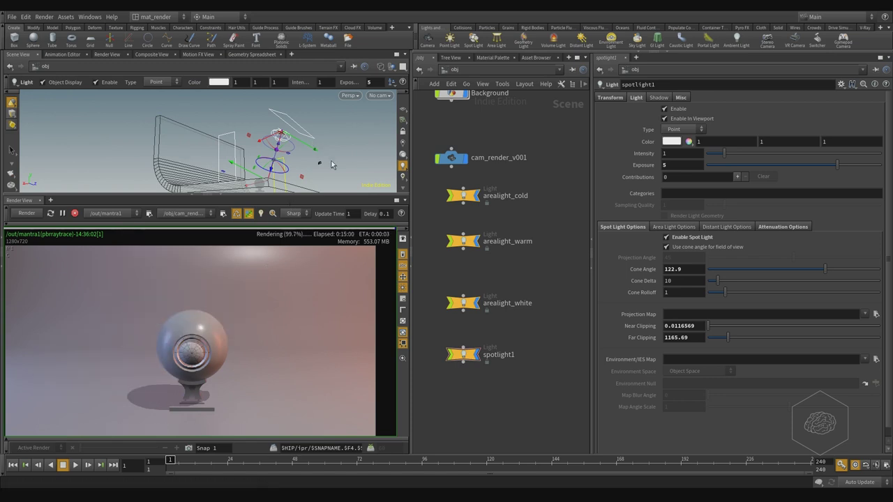
pyautogui.press('Escape')
pyautogui.moveTo(331, 165); pyautogui.dragTo(195, 150)
pyautogui.moveTo(166, 173); pyautogui.dragTo(180, 134, button='middle')
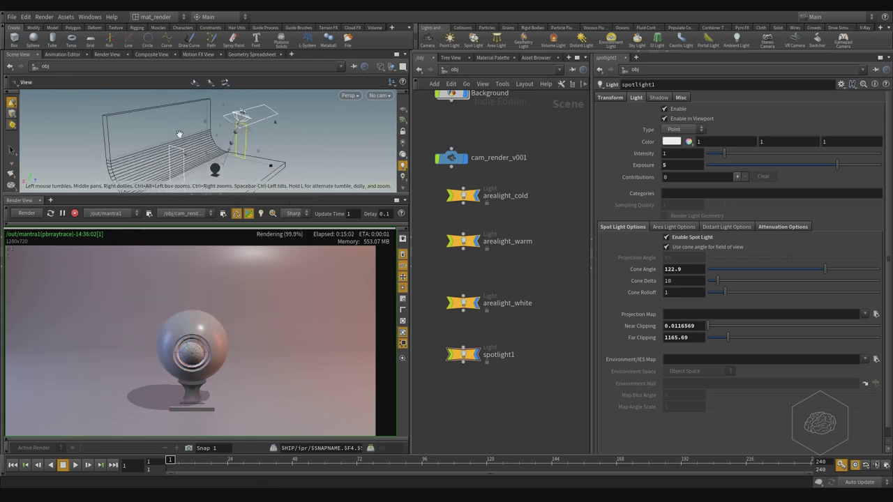
pyautogui.moveTo(180, 134); pyautogui.dragTo(216, 147)
pyautogui.press('Return')
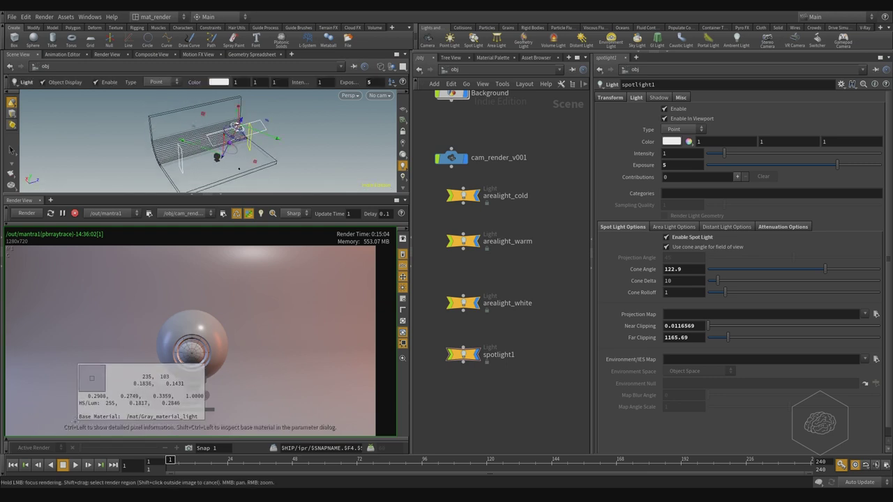
# Hide the render's Display Options and pixel inspection, and save the scene
pyautogui.moveTo(150, 328); pyautogui.dragTo(161, 290, button='middle')
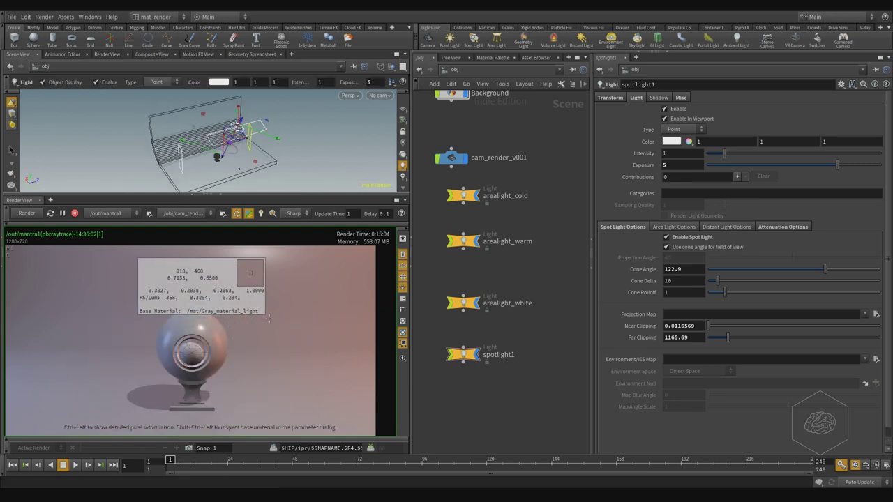
pyautogui.rightClick(269, 320)
pyautogui.click(290, 358)
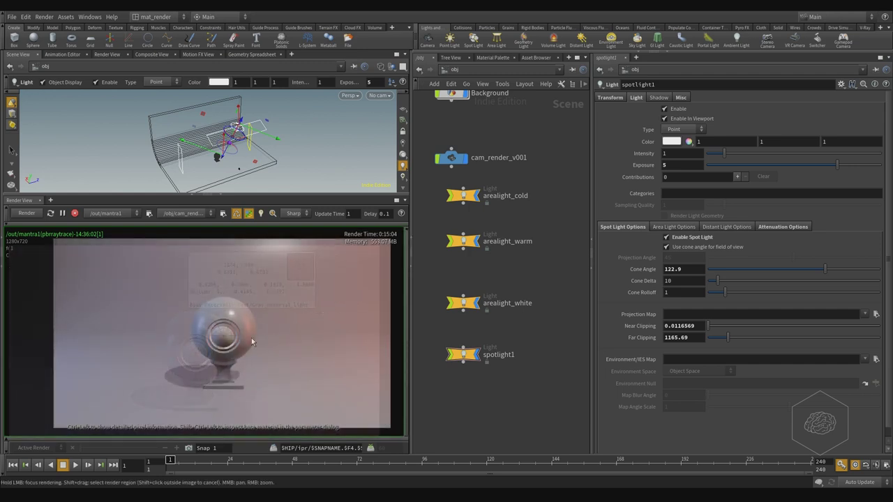
pyautogui.hotkey('ctrl', 's')
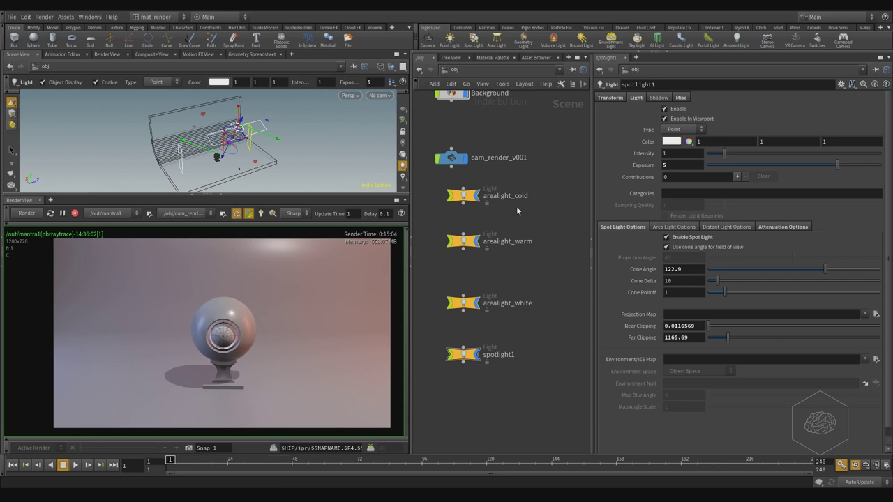
# Select the Geometry_shader object and open its assigned material, Gray_material_light, in the mat network
pyautogui.moveTo(521, 159); pyautogui.dragTo(531, 189, button='middle')
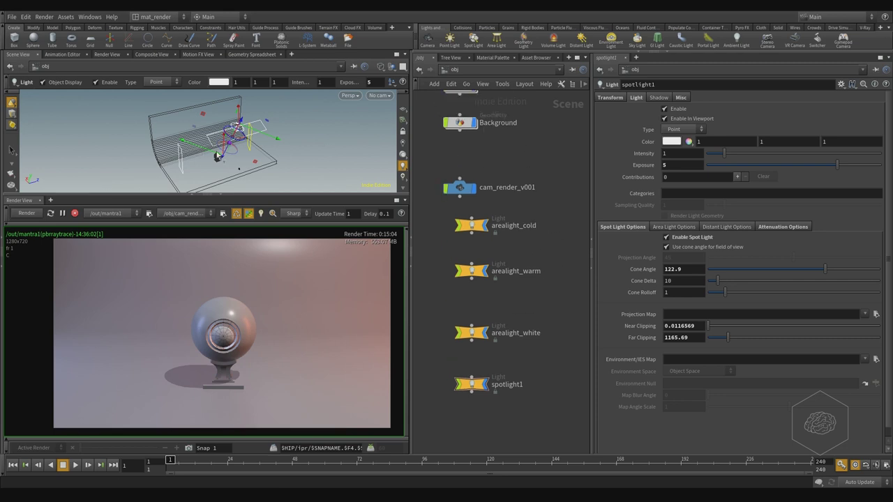
pyautogui.moveTo(466, 112); pyautogui.dragTo(483, 254, button='middle')
pyautogui.click(466, 183)
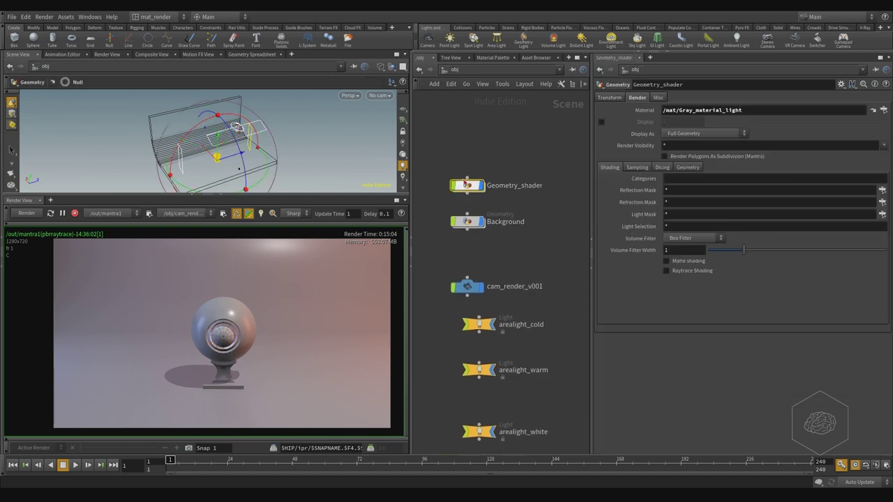
pyautogui.moveTo(770, 109); pyautogui.dragTo(584, 125)
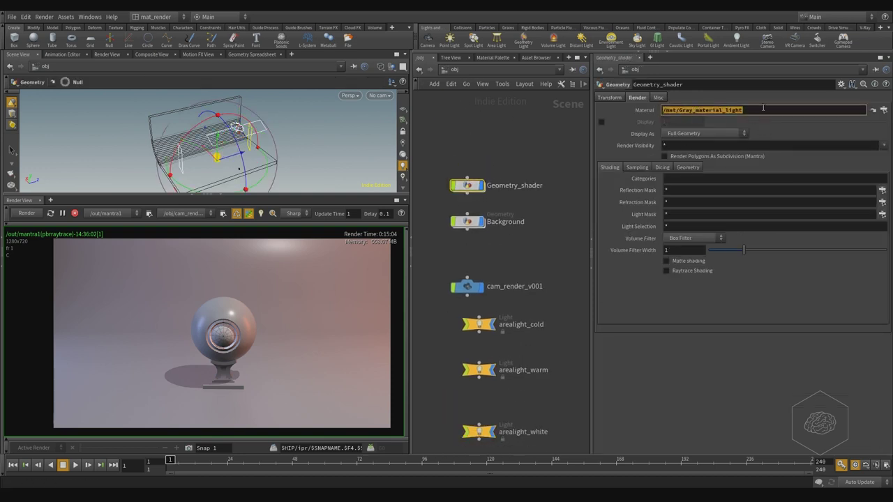
pyautogui.click(482, 145)
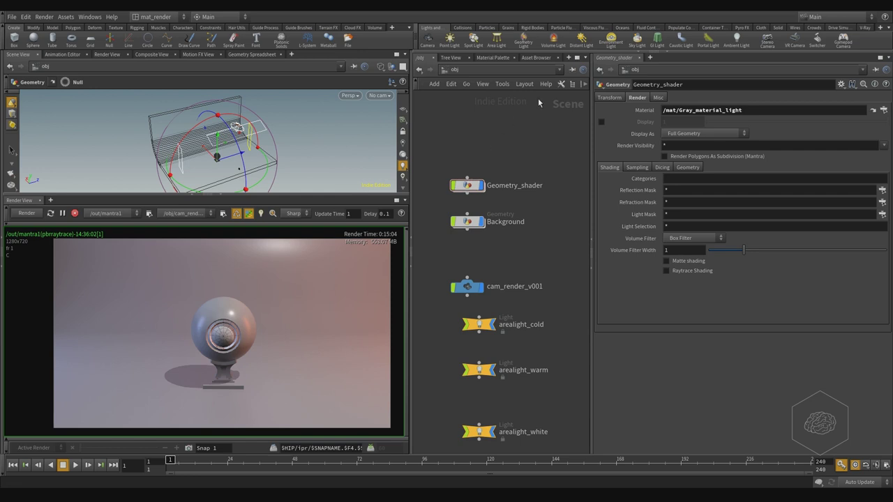
pyautogui.click(883, 111)
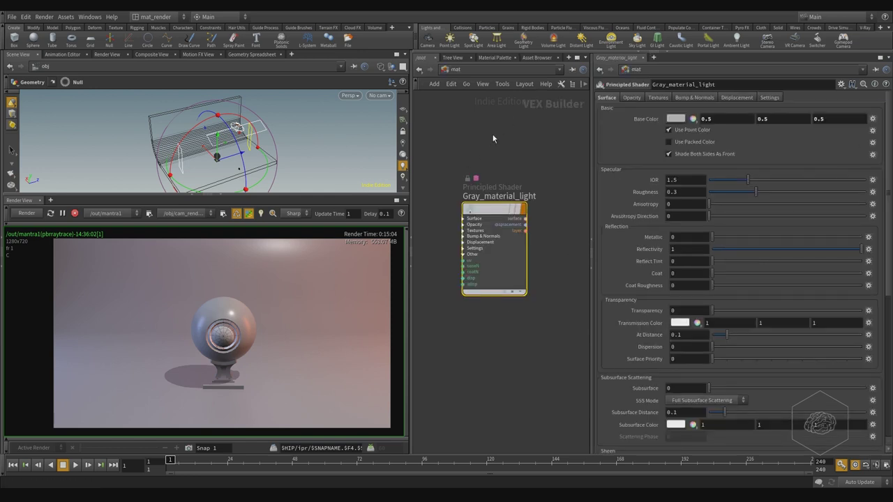
pyautogui.click(419, 70)
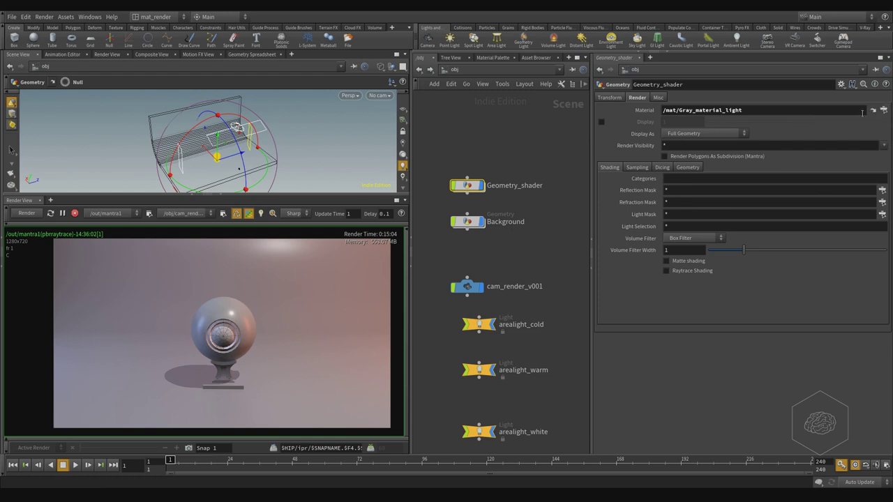
pyautogui.click(883, 111)
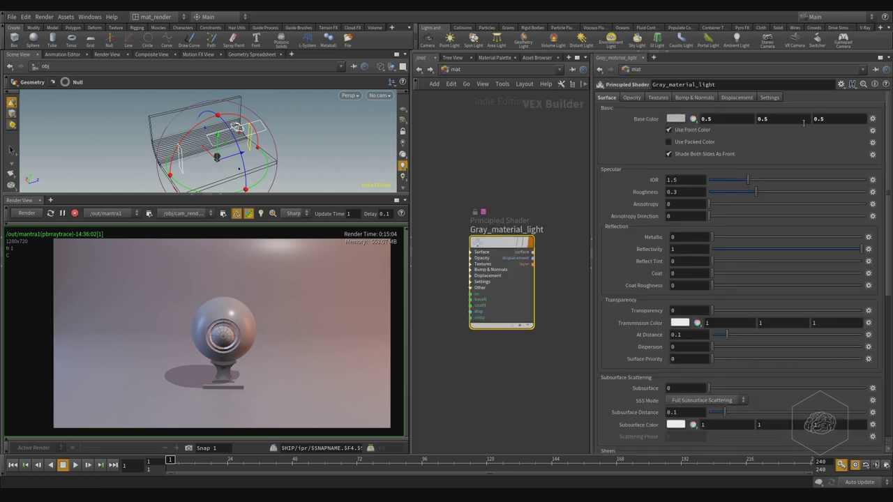
# Create a new Principled Shader in the mat network below the Gray_material_light node
pyautogui.click(461, 70)
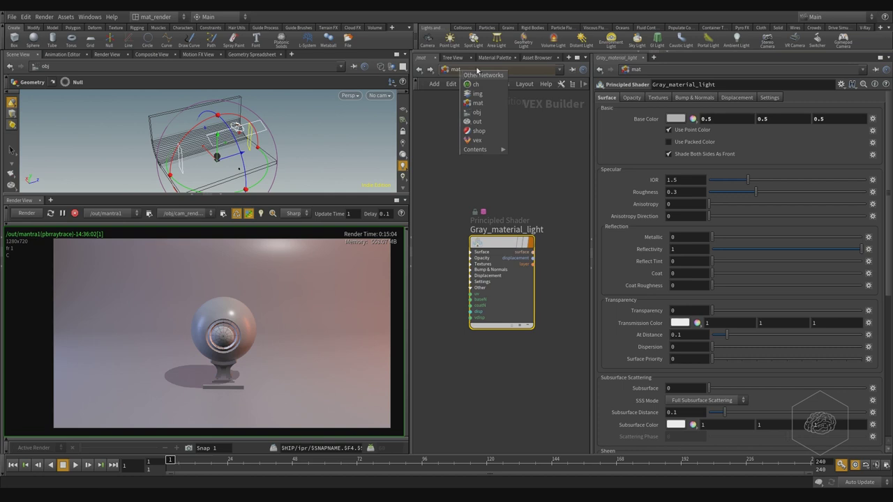
pyautogui.click(520, 144)
pyautogui.moveTo(550, 194); pyautogui.dragTo(542, 128, button='middle')
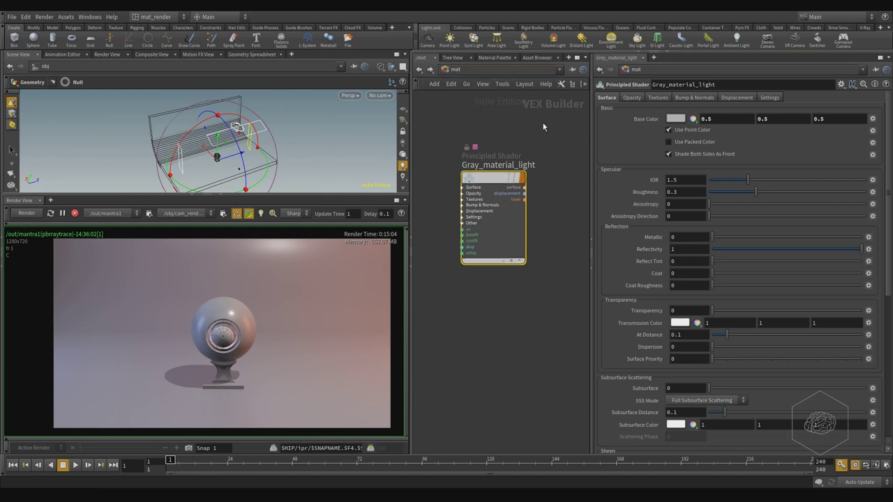
pyautogui.moveTo(516, 337); pyautogui.dragTo(515, 266, button='middle')
pyautogui.press('Tab')
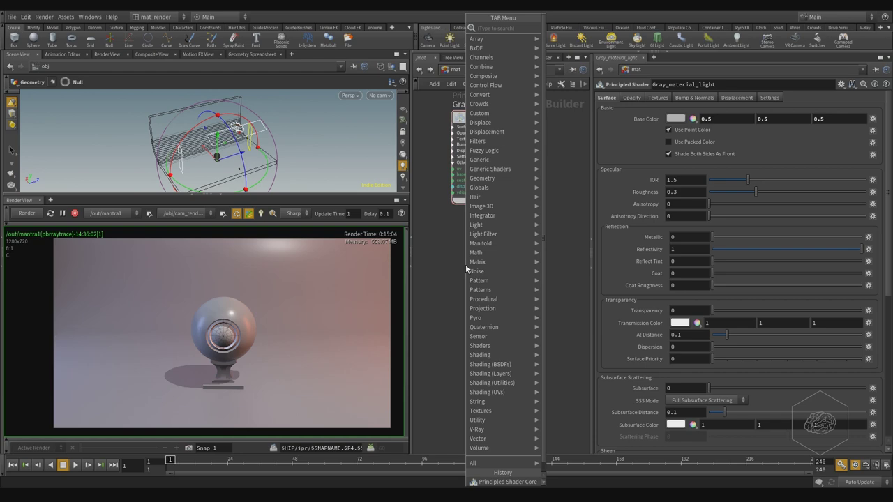
pyautogui.write('princip')
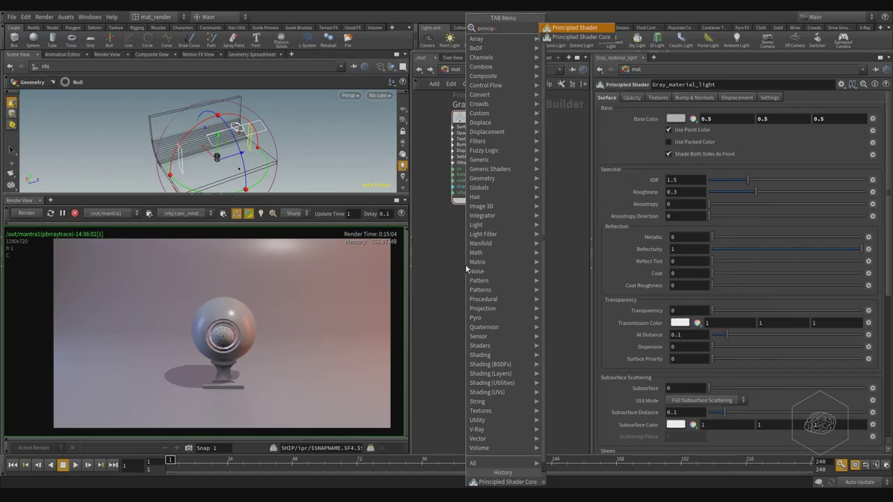
pyautogui.press('Return')
pyautogui.click(466, 268)
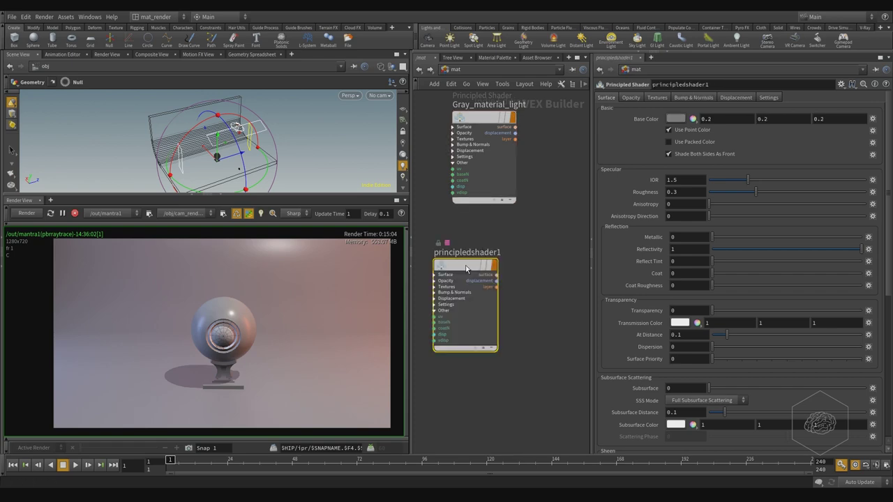
# Add a Classic Shader to the mat network and line it up directly beneath principledshader1
pyautogui.press('Tab')
pyautogui.write('classic')
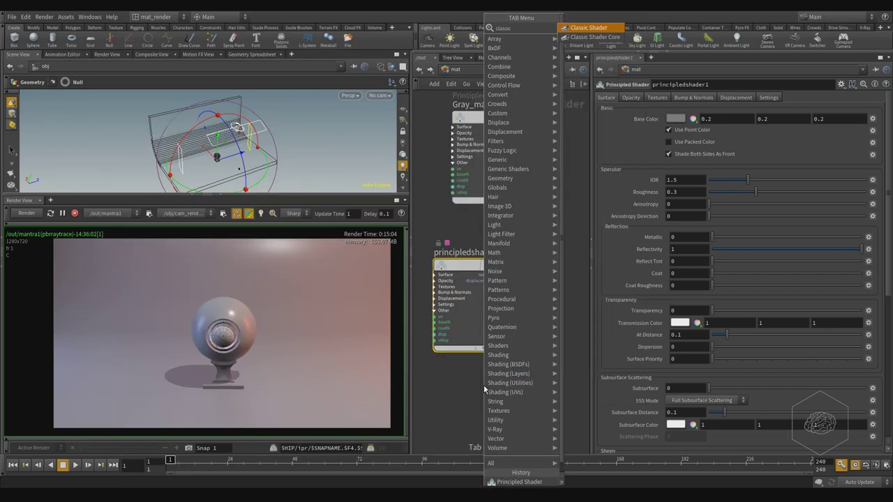
pyautogui.press('Return')
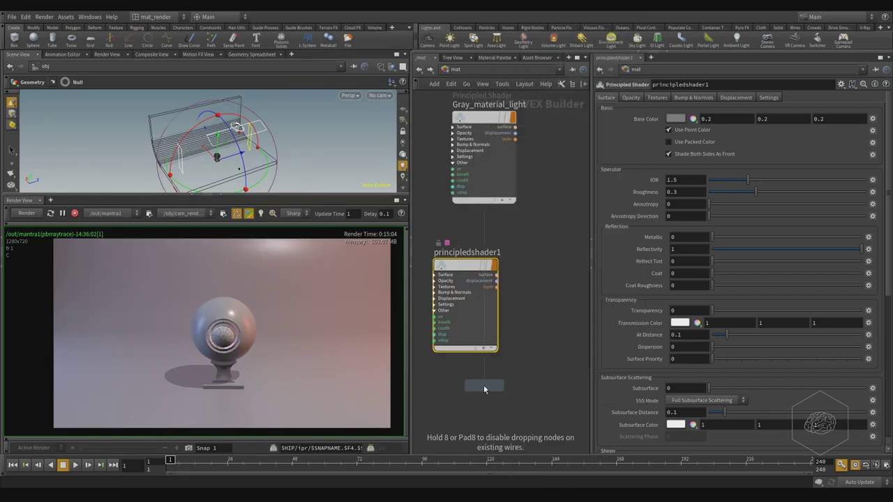
pyautogui.click(484, 385)
pyautogui.moveTo(591, 325); pyautogui.dragTo(584, 325)
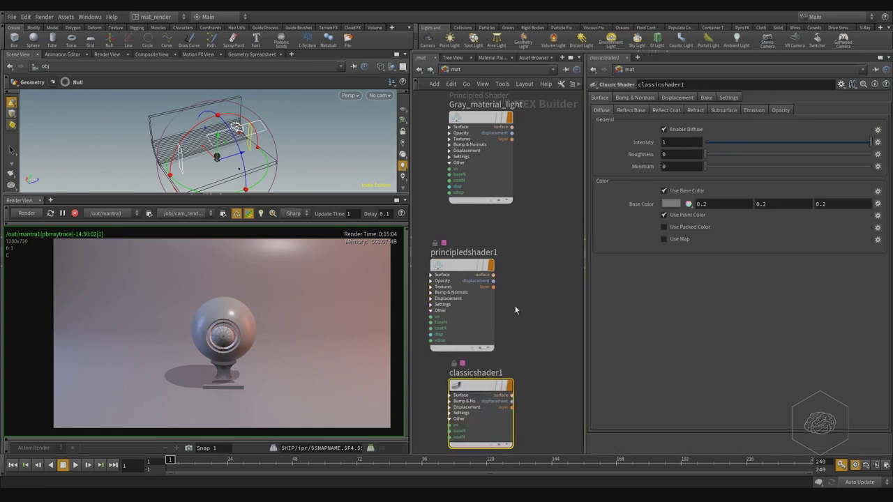
pyautogui.moveTo(515, 326); pyautogui.dragTo(526, 208, button='middle')
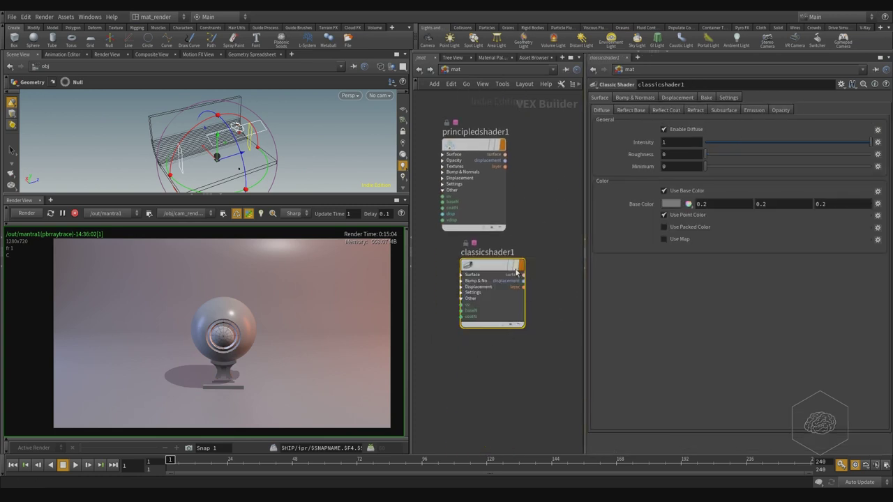
pyautogui.moveTo(506, 270); pyautogui.dragTo(487, 288)
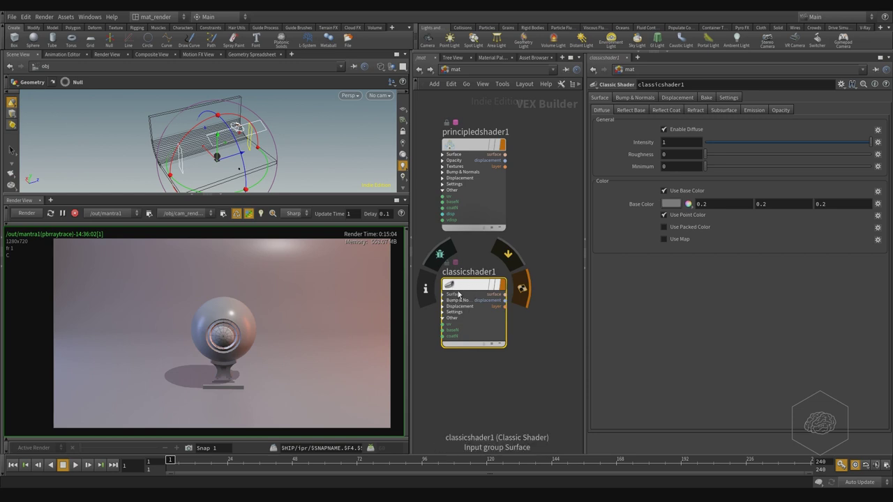
# Examine the Classic Shader's parameter groups, from diffuse, reflection, refraction and opacity to bump, displacement and bake, for comparison with the Principled Shader
pyautogui.click(486, 136)
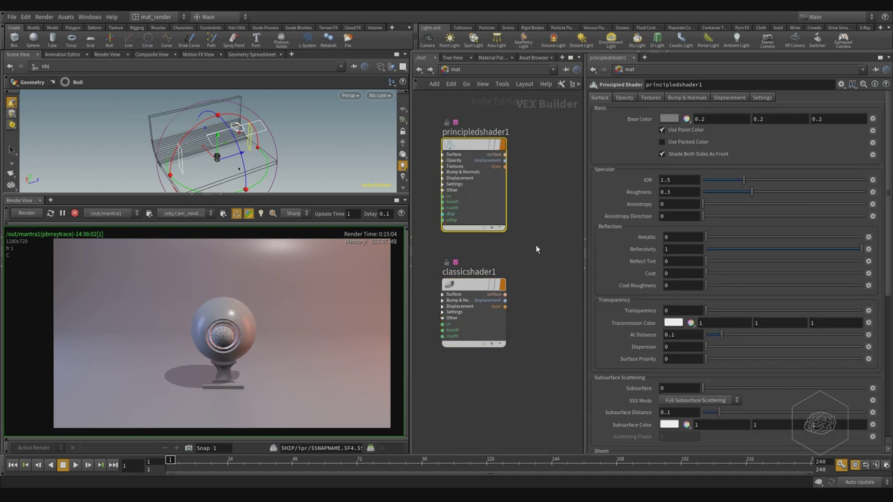
pyautogui.click(474, 284)
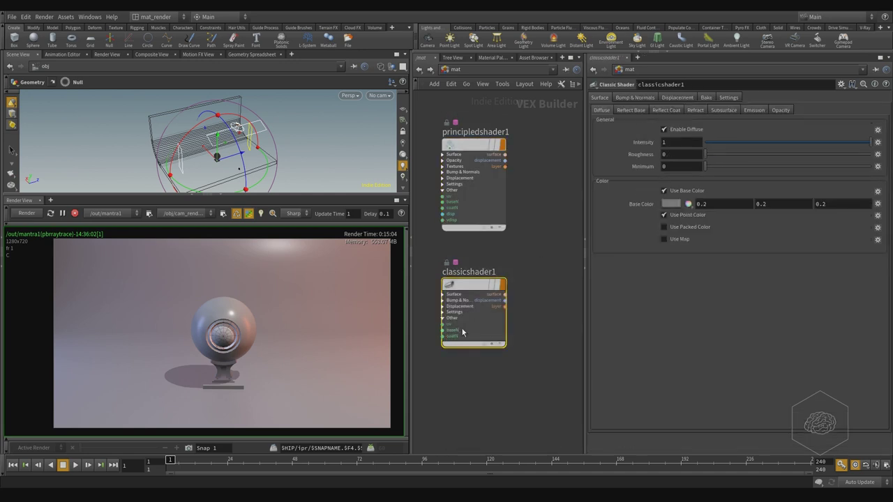
pyautogui.click(630, 110)
pyautogui.click(666, 110)
pyautogui.click(696, 110)
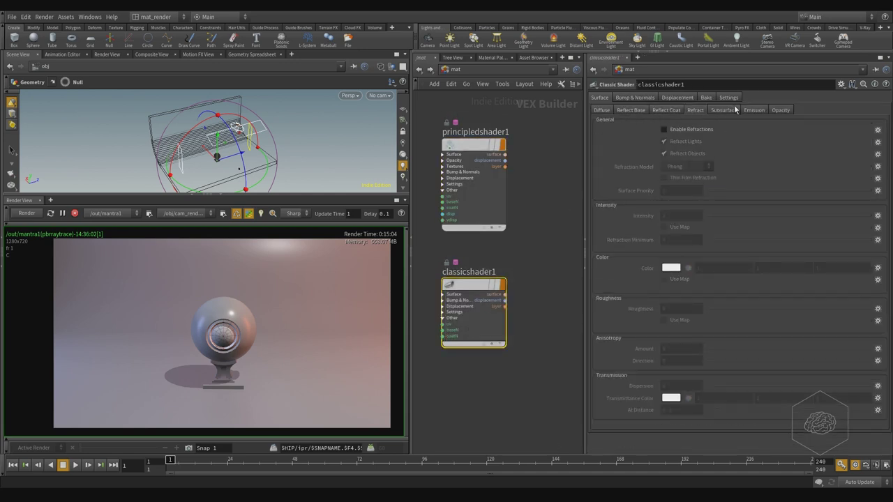
pyautogui.click(732, 110)
pyautogui.click(781, 110)
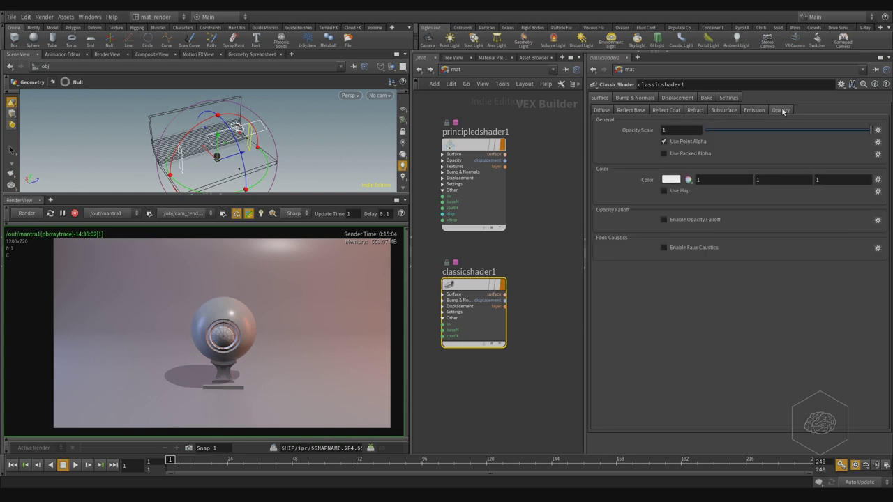
pyautogui.click(626, 112)
pyautogui.click(601, 111)
pyautogui.click(629, 99)
pyautogui.click(676, 98)
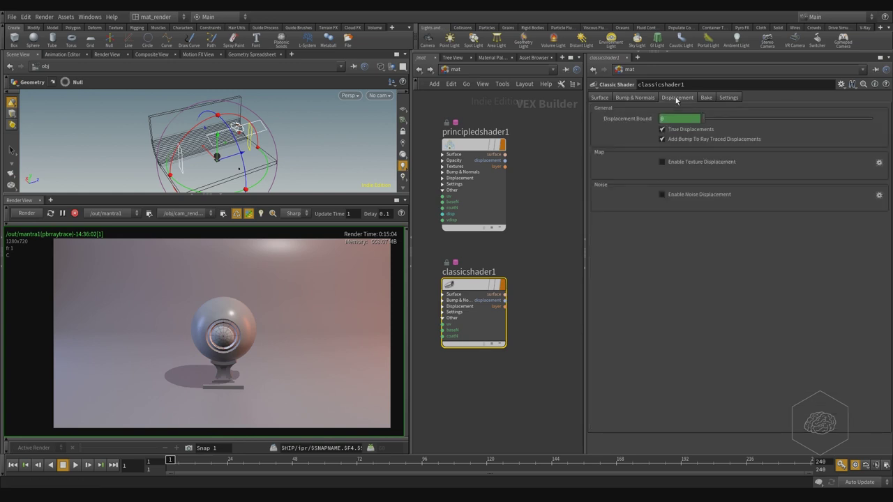
pyautogui.click(709, 98)
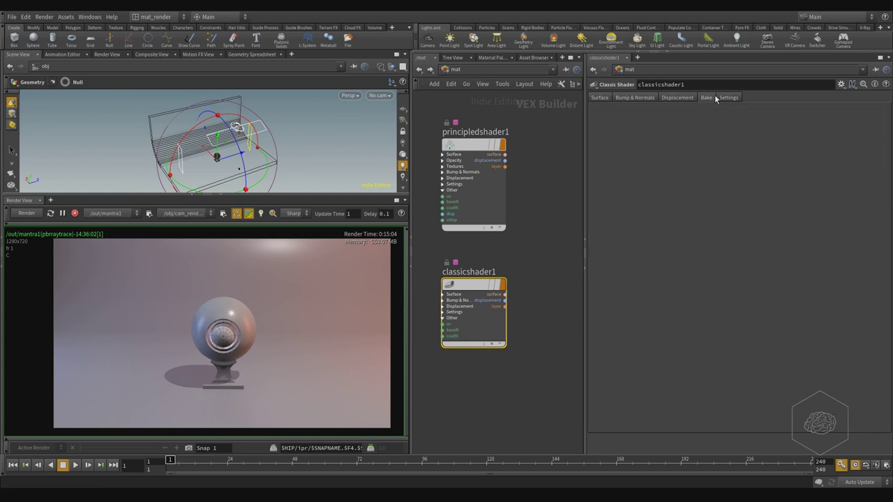
pyautogui.click(631, 97)
pyautogui.click(600, 98)
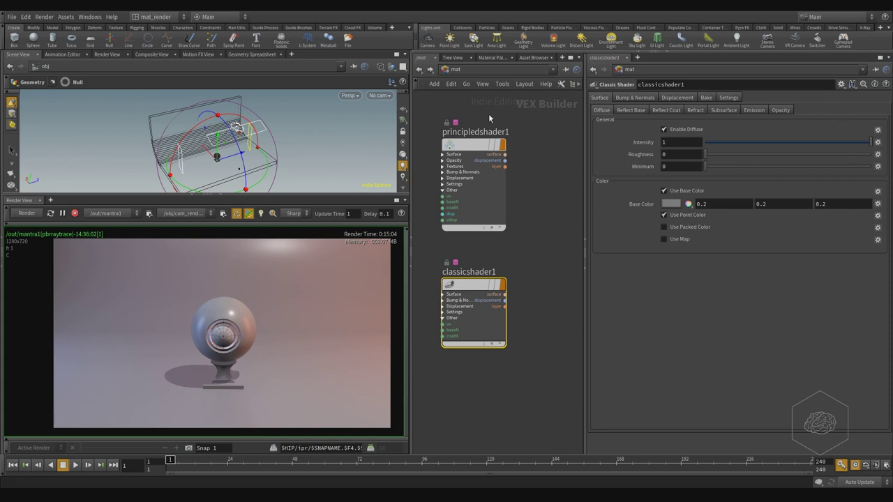
# Look through the list of material presets available for principledshader1
pyautogui.click(465, 194)
pyautogui.click(842, 84)
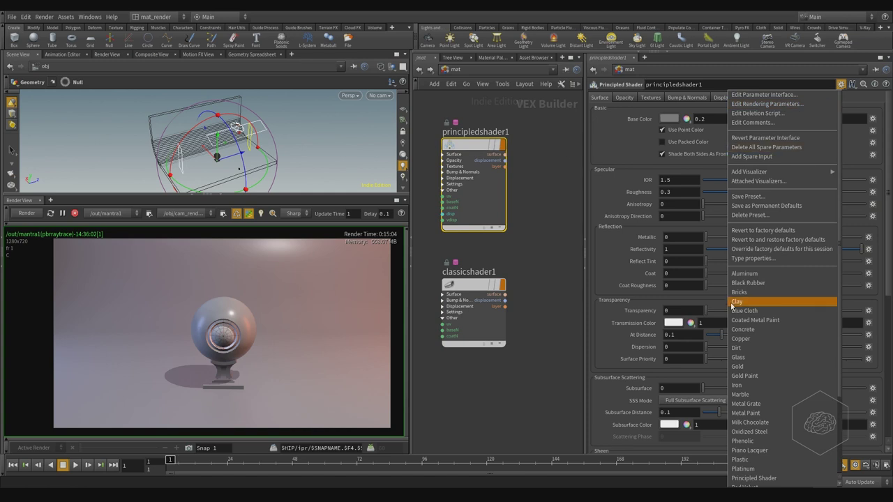
pyautogui.scroll(-3, 755, 187)
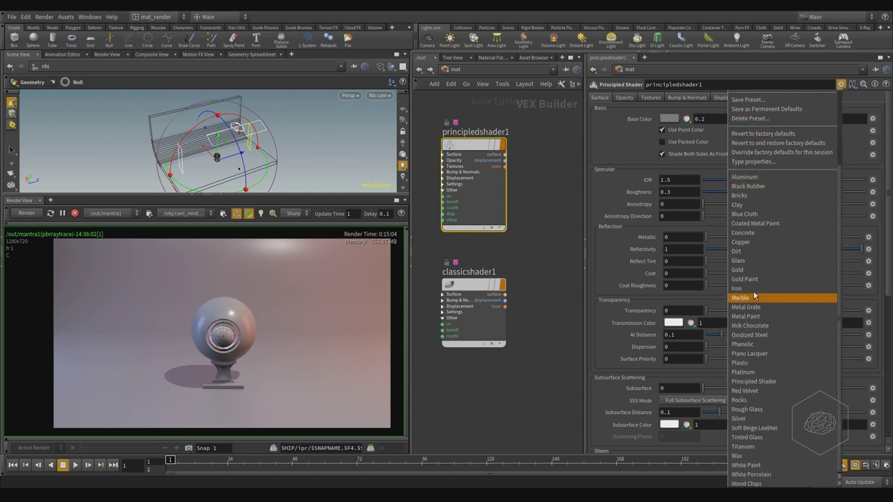
pyautogui.scroll(-1, 749, 210)
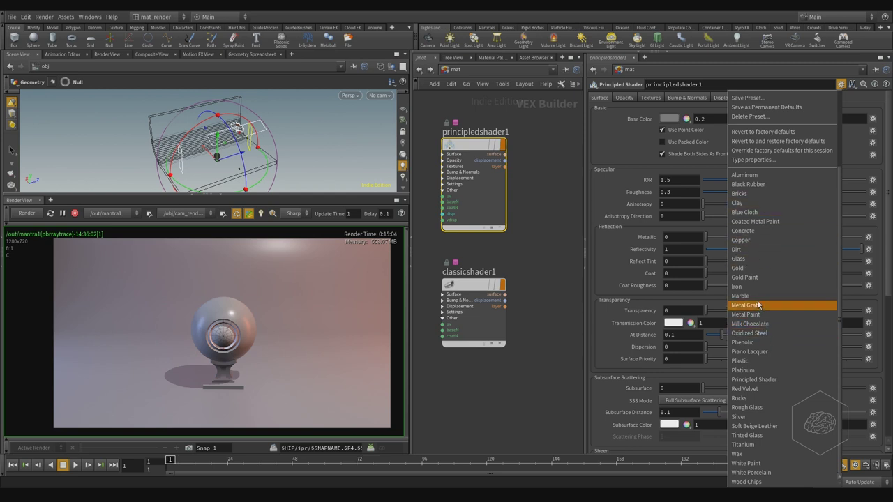
pyautogui.click(522, 207)
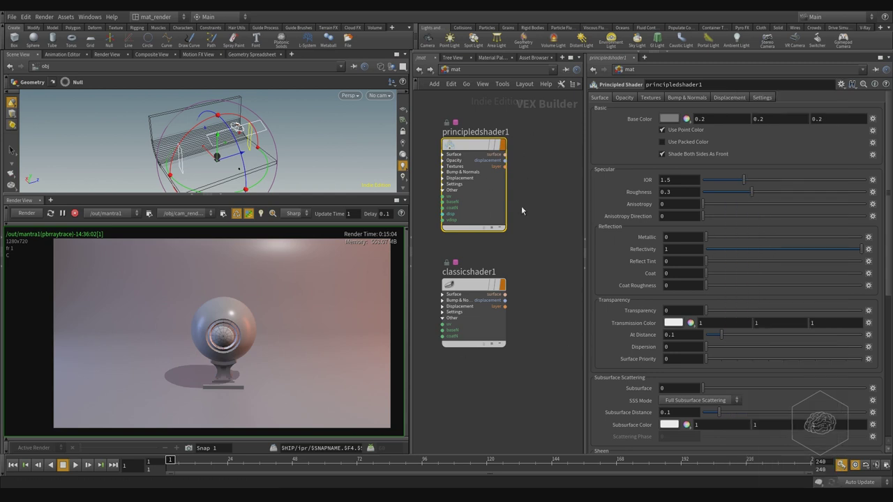
pyautogui.moveTo(521, 208); pyautogui.dragTo(491, 187, button='middle')
pyautogui.moveTo(506, 153); pyautogui.dragTo(533, 175, button='middle')
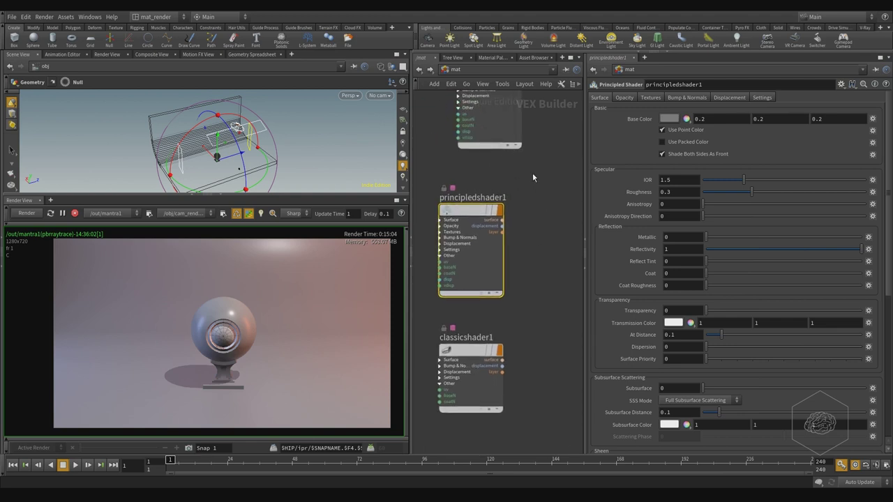
# Try several material presets on principledshader1, including Concrete and Dirt, and revert it to factory defaults
pyautogui.click(841, 84)
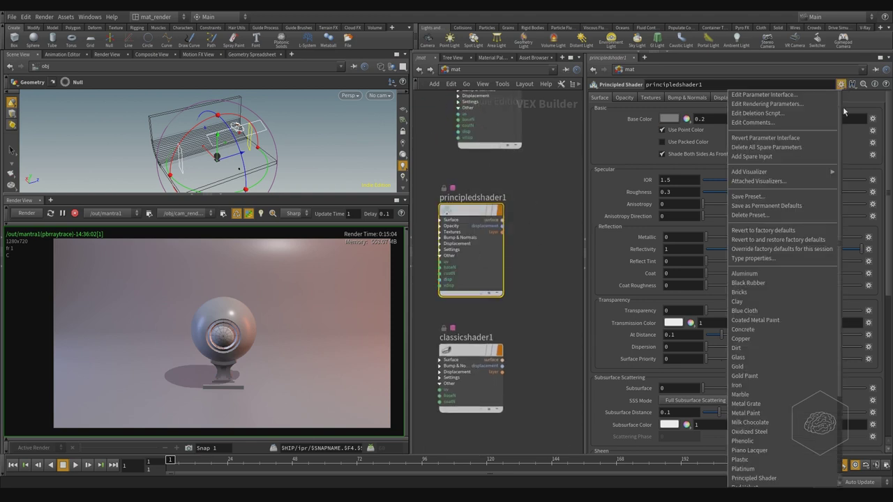
pyautogui.click(764, 226)
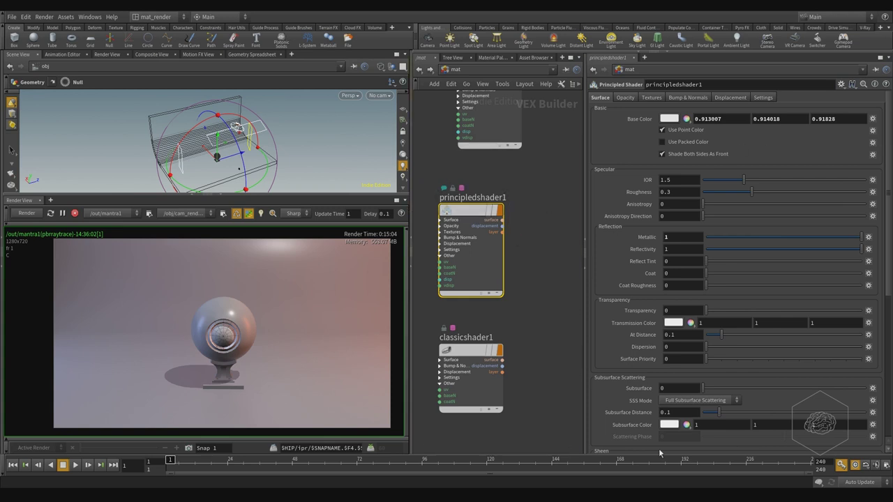
pyautogui.click(841, 84)
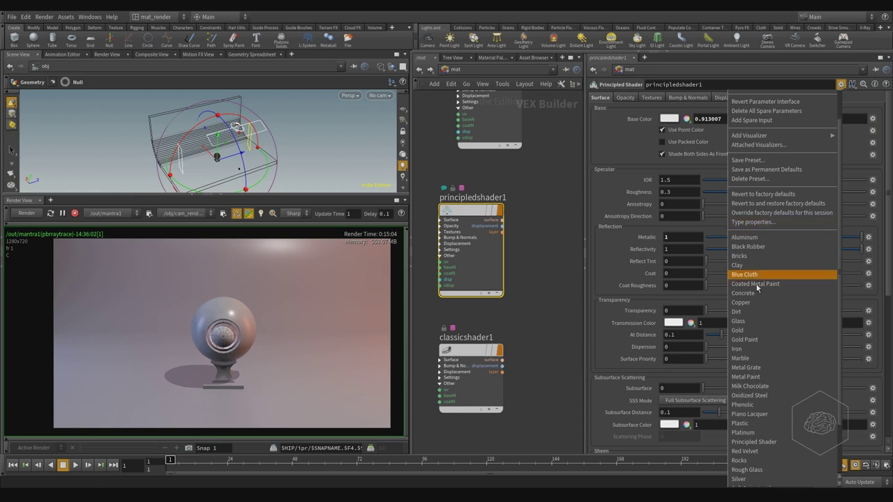
pyautogui.click(757, 293)
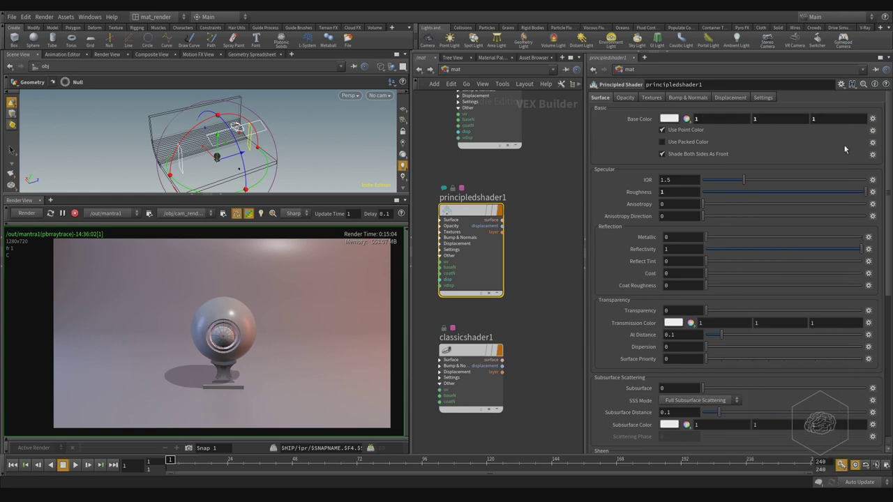
pyautogui.click(841, 84)
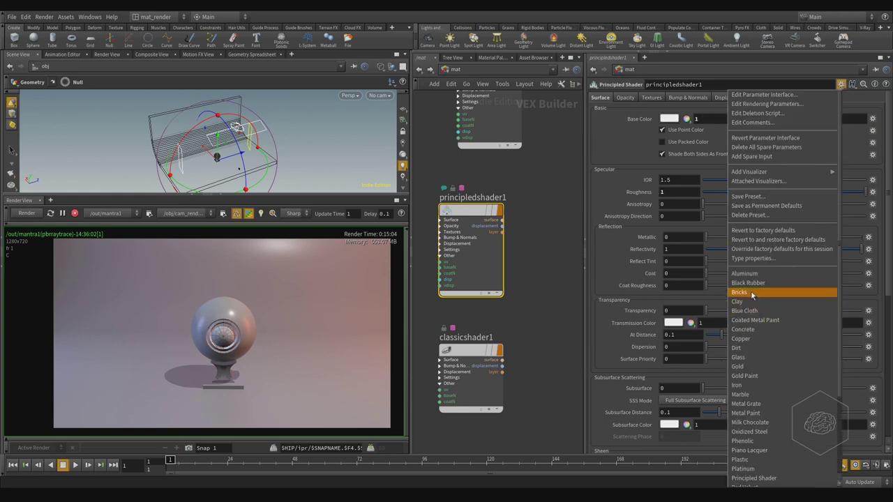
pyautogui.click(757, 302)
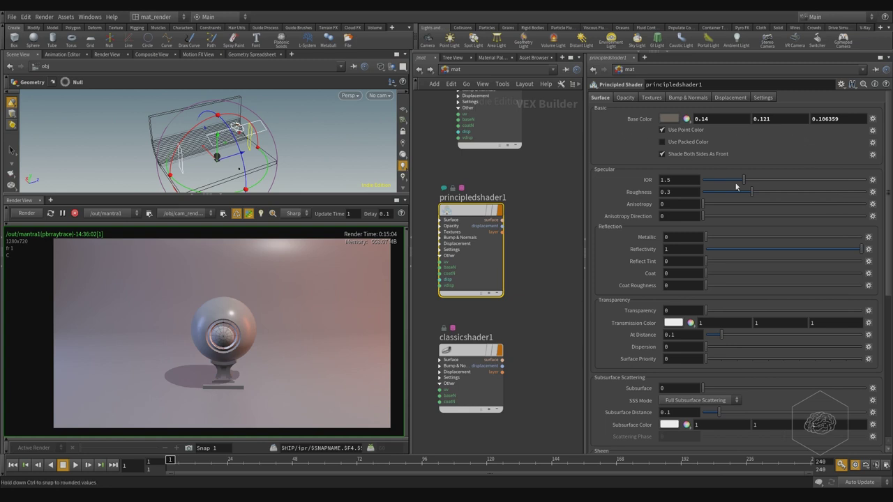
pyautogui.click(840, 84)
pyautogui.scroll(-2, 754, 318)
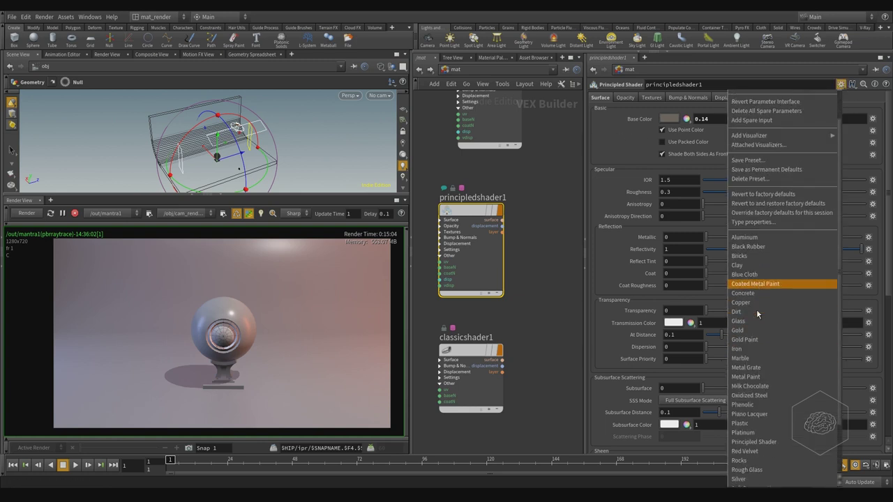
pyautogui.click(753, 313)
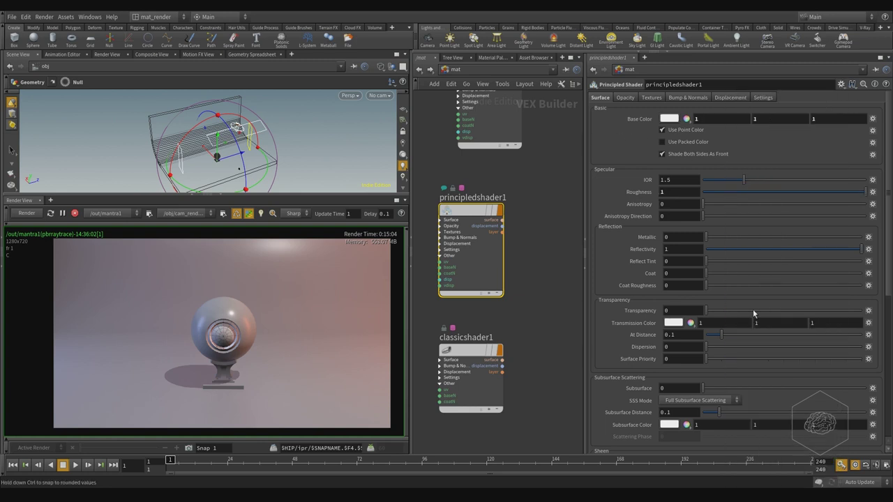
pyautogui.click(842, 85)
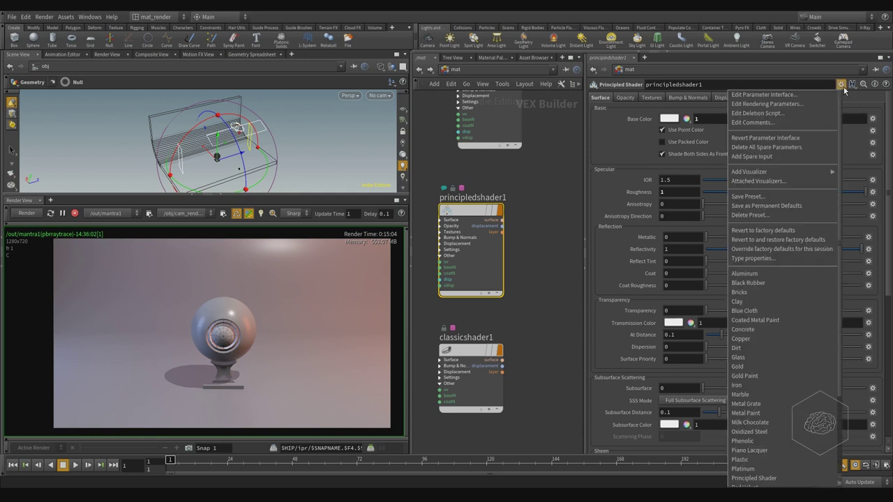
pyautogui.click(789, 231)
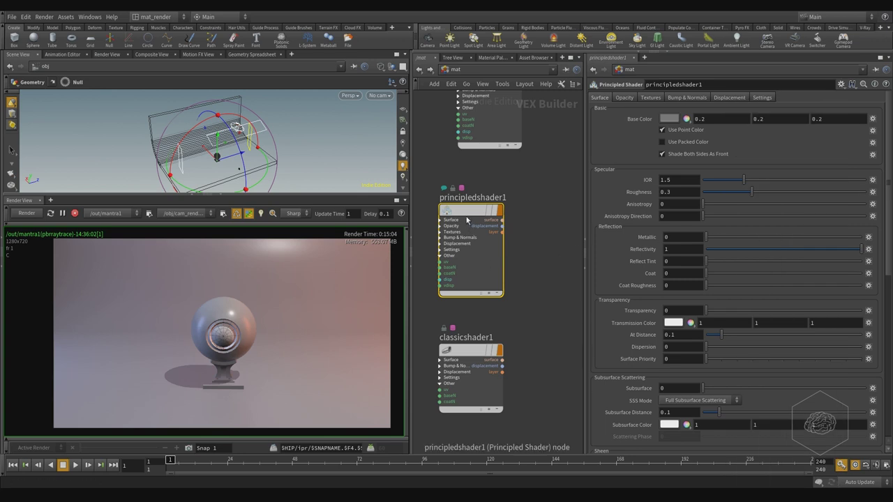
# Assign principledshader1 to the shader ball in the render view and enlarge the ball for inspection
pyautogui.moveTo(466, 216); pyautogui.dragTo(236, 323)
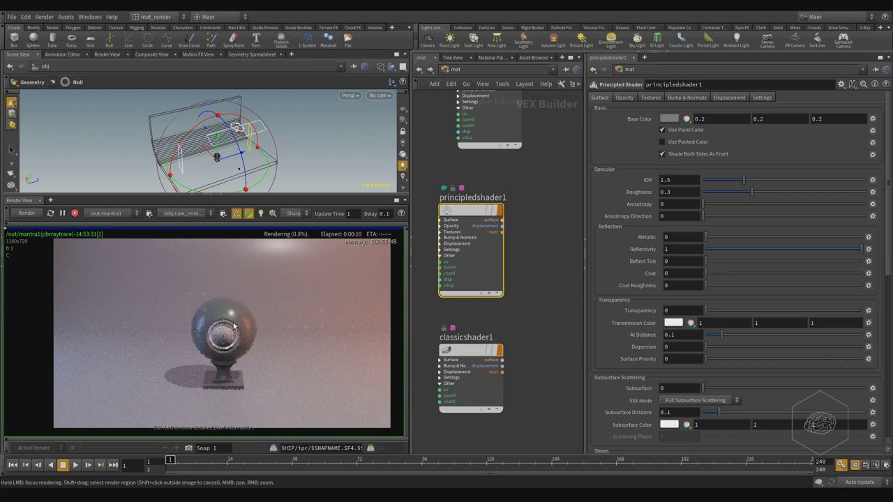
pyautogui.scroll(3, 234, 327)
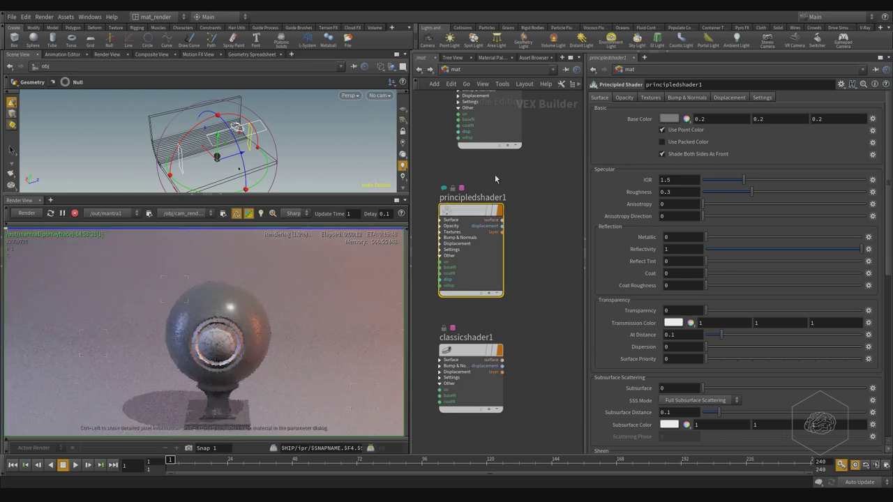
# Set principledshader1's base color to black (0, 0, 0) and turn off Use Point Color
pyautogui.click(670, 120)
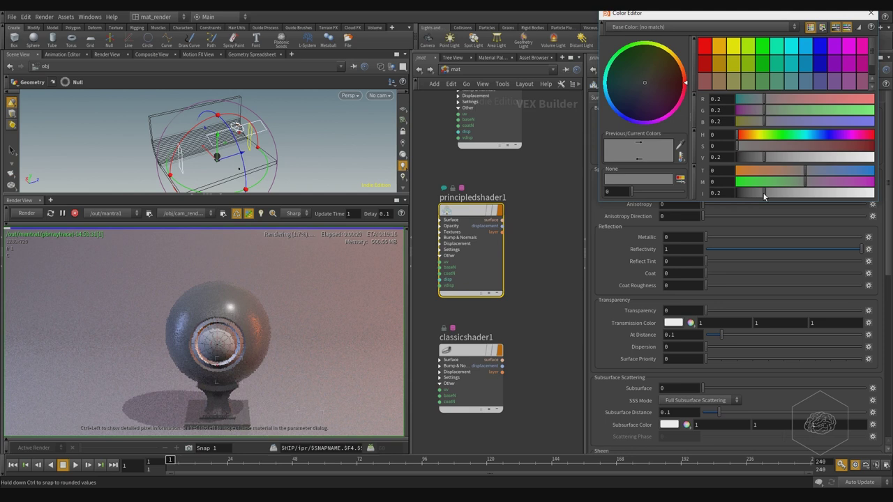
pyautogui.moveTo(764, 197); pyautogui.dragTo(736, 196)
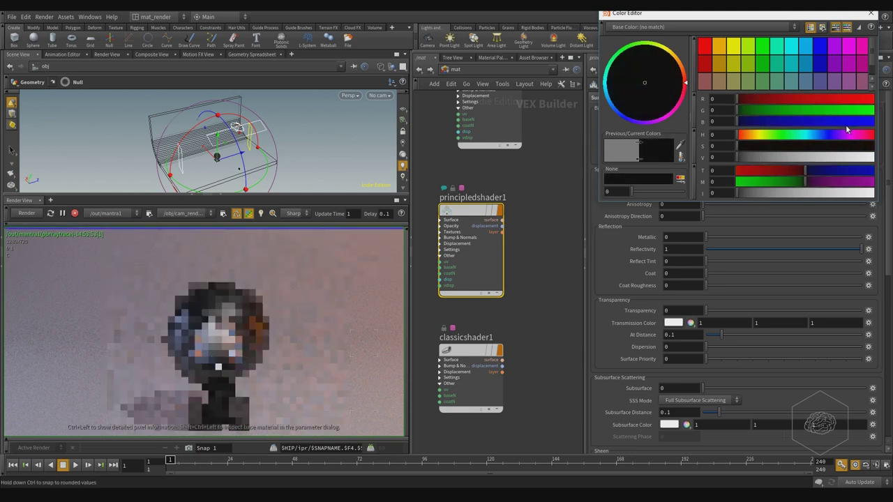
pyautogui.moveTo(800, 16); pyautogui.dragTo(555, 142)
pyautogui.click(625, 134)
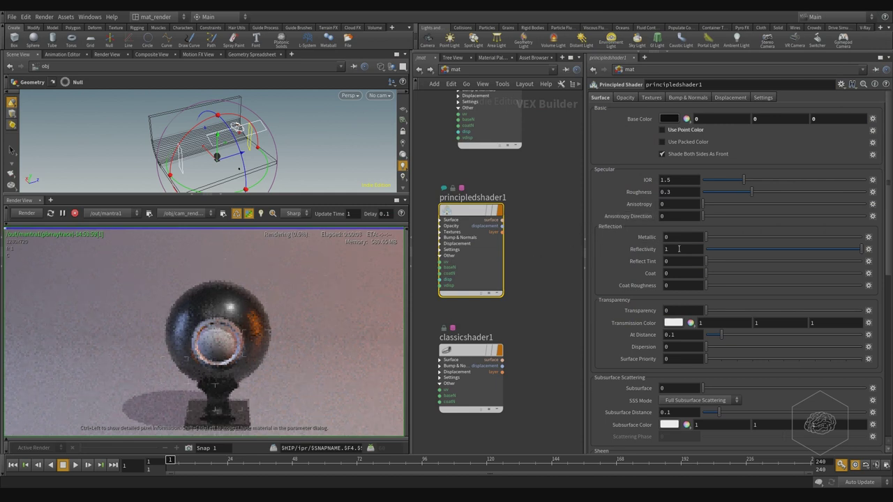
# Set principledshader1's IOR to 2.5 and inspect the shader ball's reflections up close in the render view
pyautogui.doubleClick(678, 249)
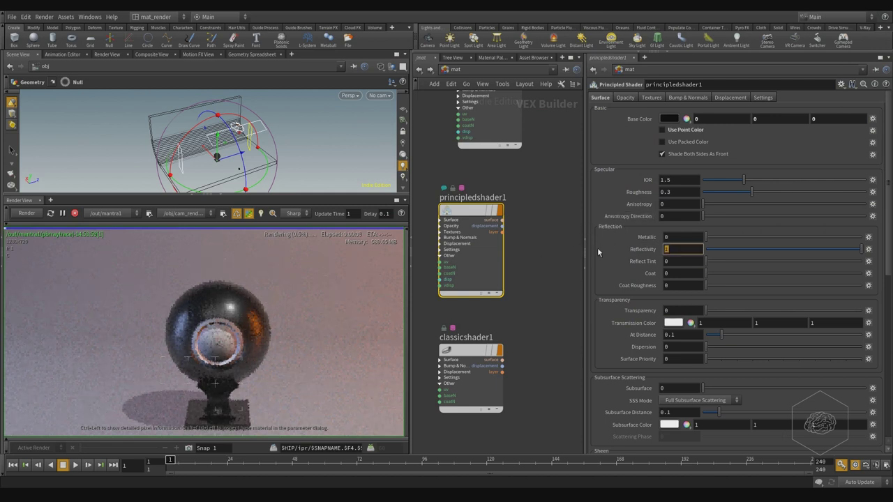
pyautogui.doubleClick(683, 179)
pyautogui.write('2.5')
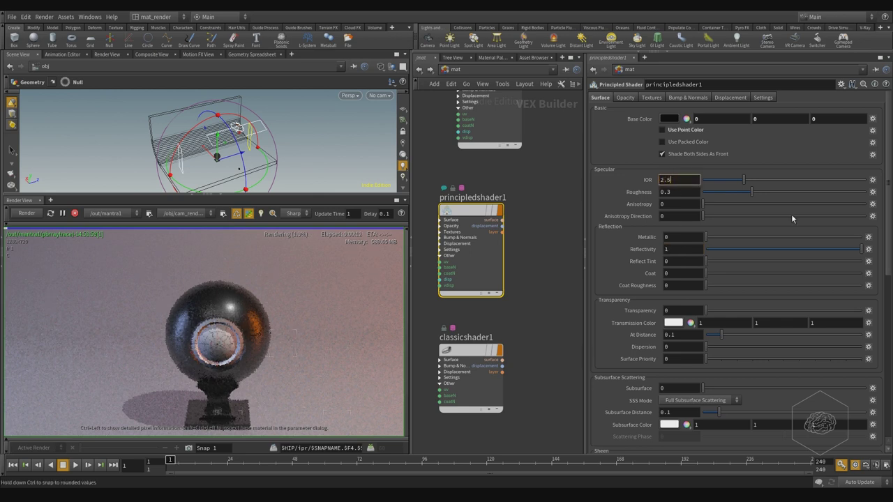
pyautogui.press('Return')
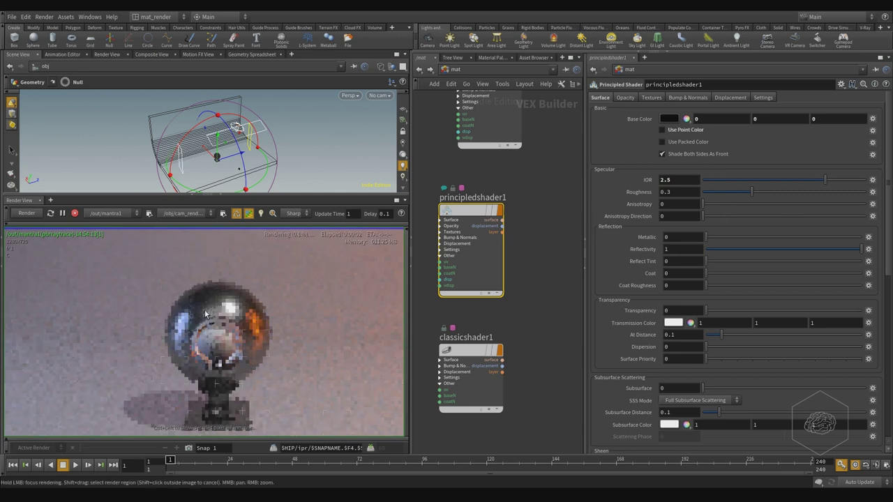
pyautogui.scroll(5, 203, 321)
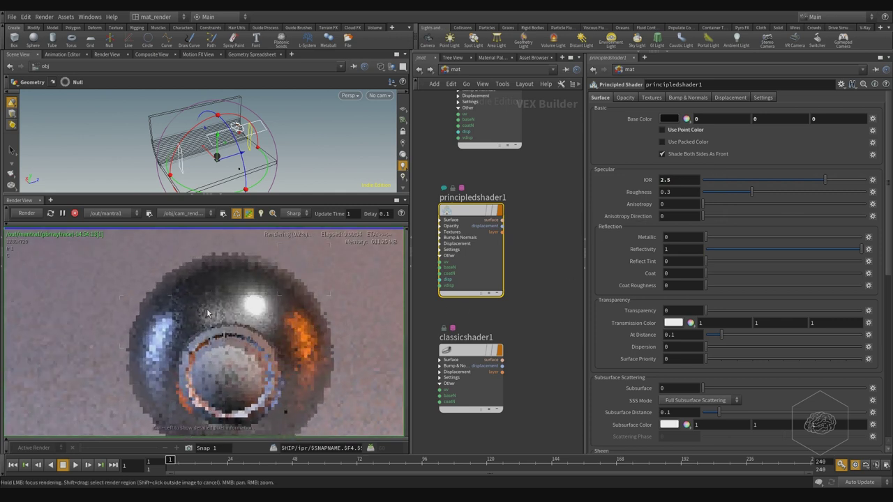
pyautogui.scroll(-4, 207, 314)
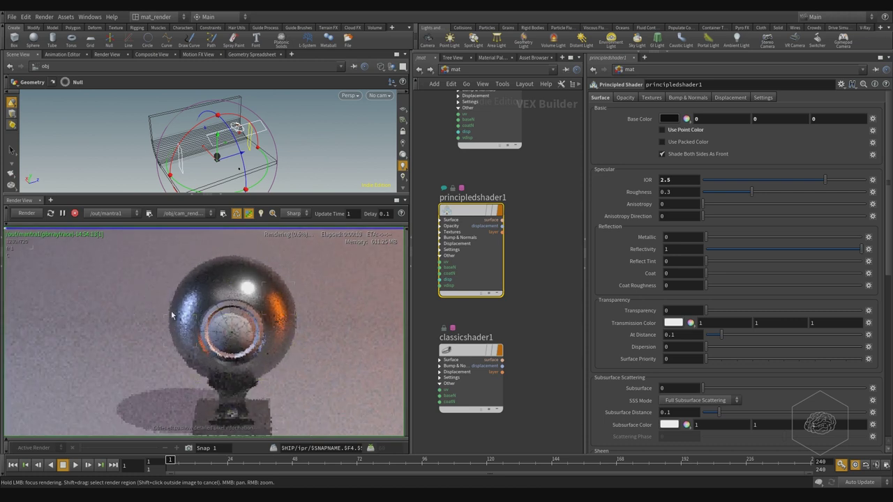
pyautogui.scroll(2, 257, 314)
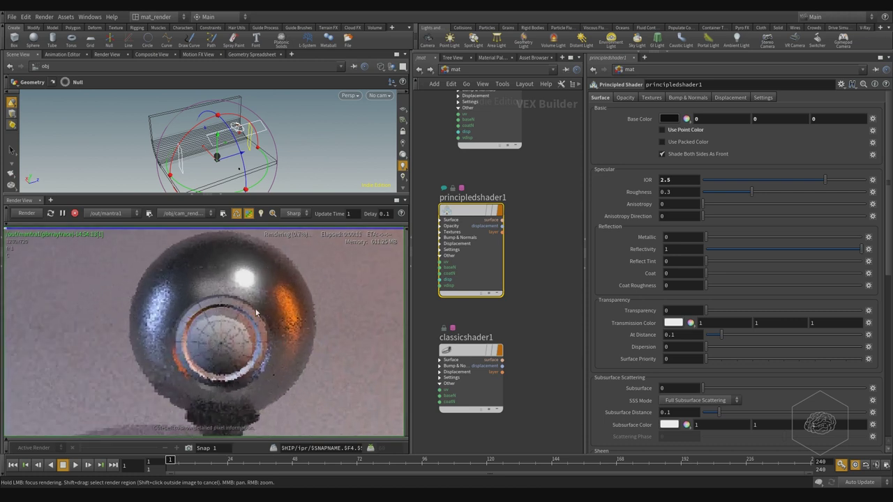
# Lower the shader's Reflectivity to 0.9, check the rendered ball, and refine the value to 0.85
pyautogui.click(687, 249)
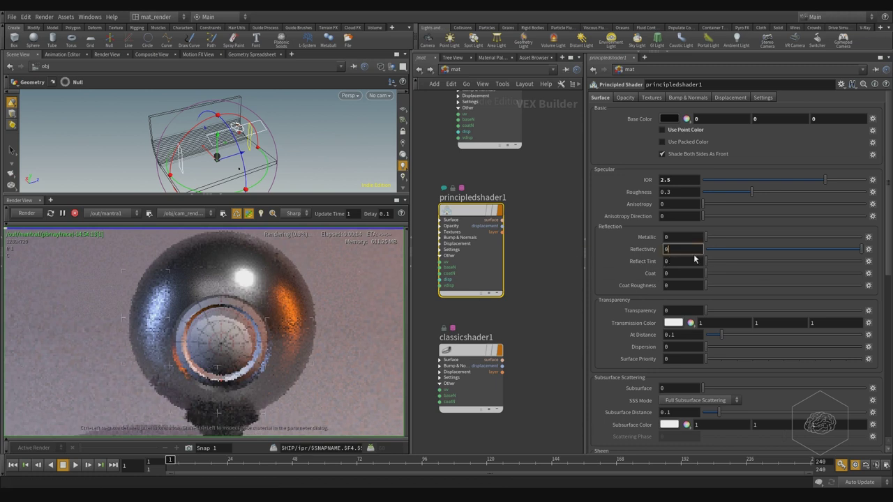
pyautogui.press('Return')
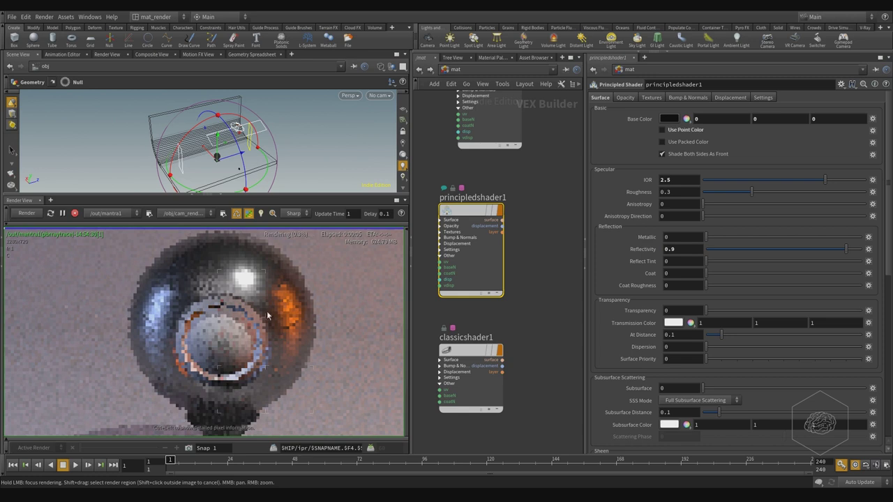
pyautogui.scroll(-1, 256, 285)
pyautogui.moveTo(293, 309); pyautogui.dragTo(251, 310, button='middle')
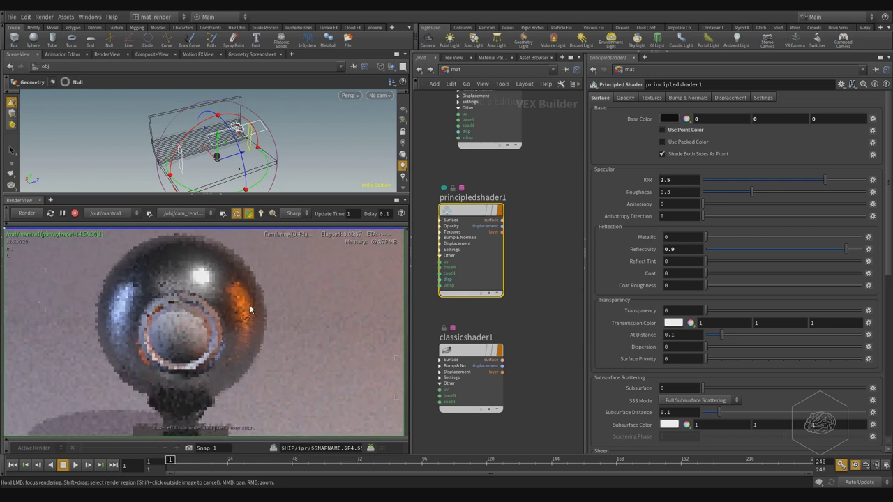
pyautogui.click(692, 248)
pyautogui.write('0.8')
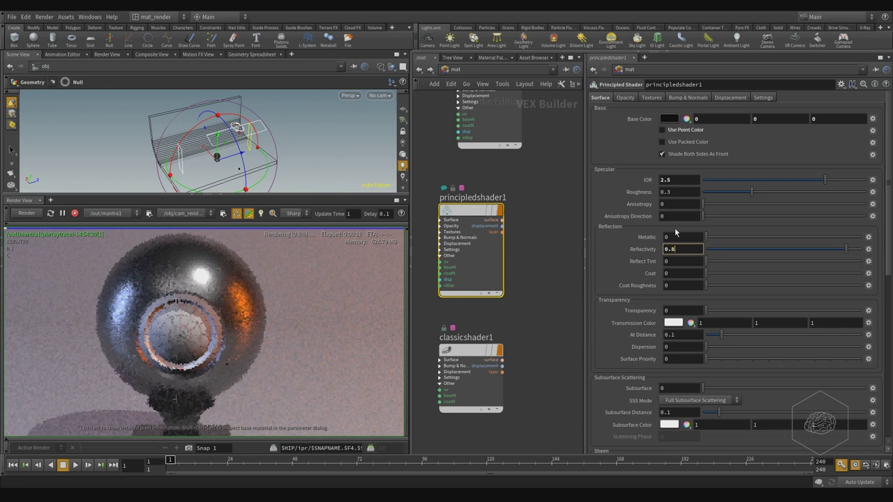
pyautogui.write('5')
pyautogui.press('Return')
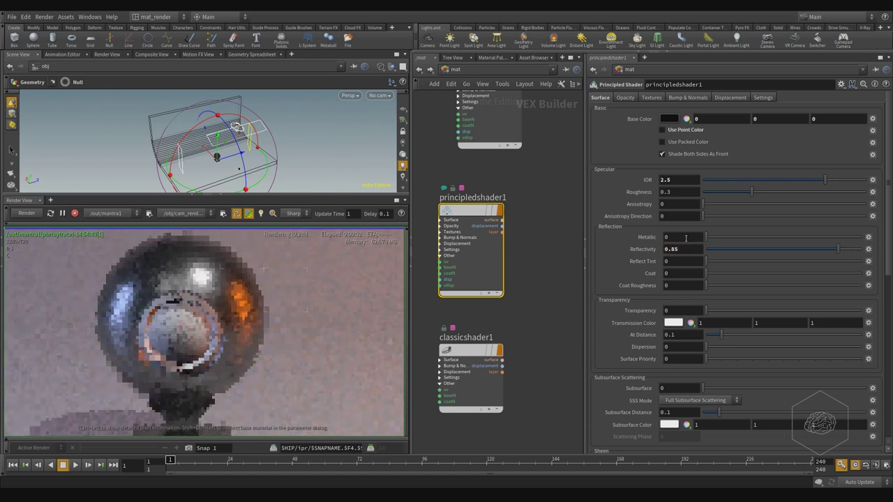
# Set the shader's Metallic value to 0.5
pyautogui.click(686, 237)
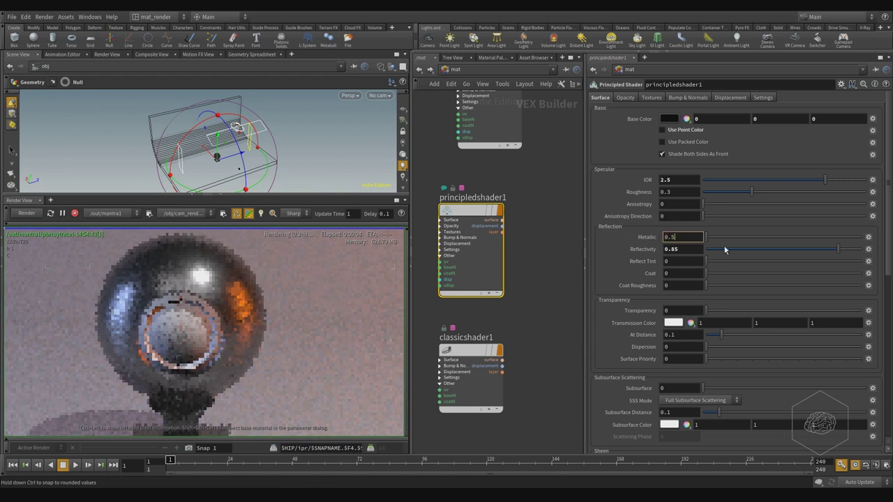
pyautogui.press('Return')
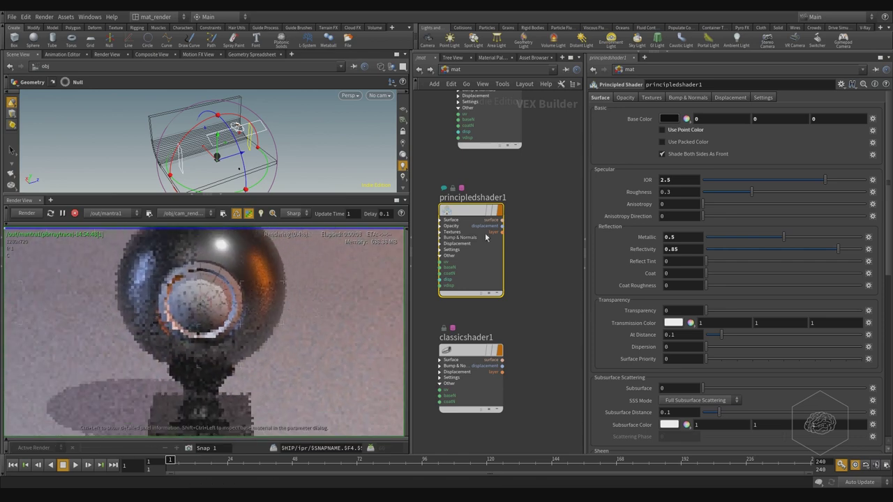
pyautogui.moveTo(541, 231); pyautogui.dragTo(519, 265, button='middle')
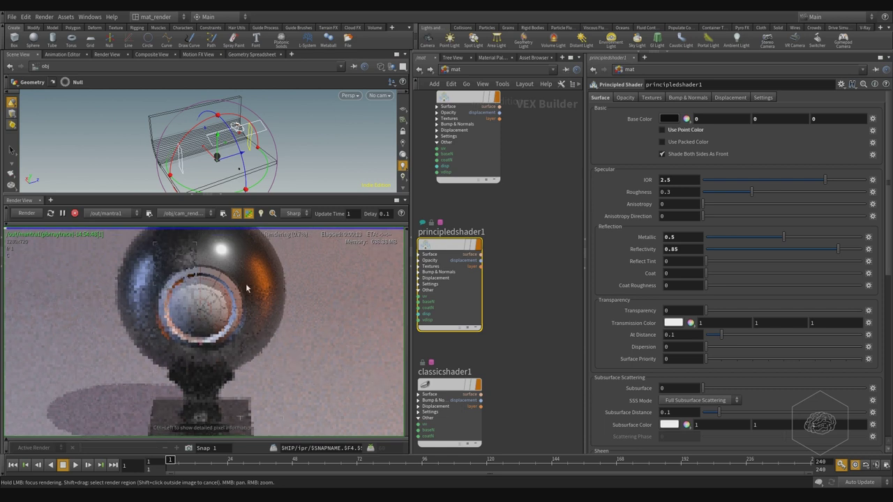
# Rename the principledshader1 node to myChrome
pyautogui.keyDown('ctrl'); pyautogui.keyDown('shift'); pyautogui.click(154, 319); pyautogui.keyUp('shift'); pyautogui.keyUp('ctrl')
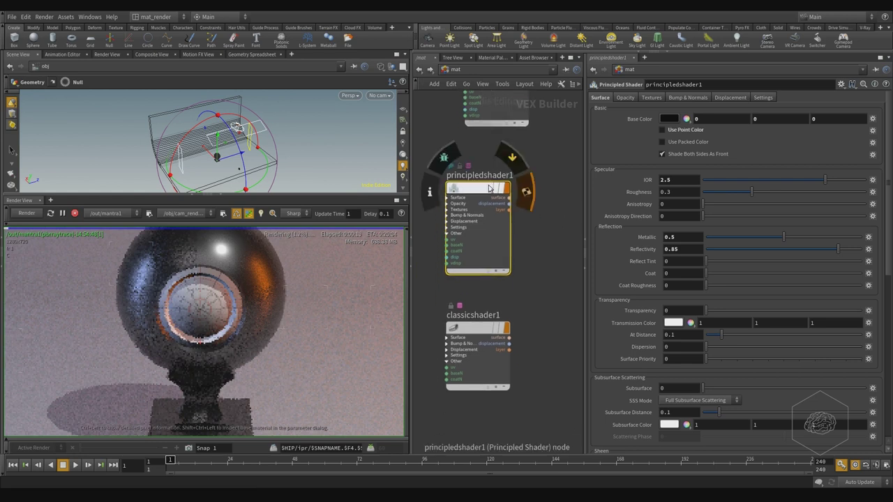
pyautogui.click(722, 83)
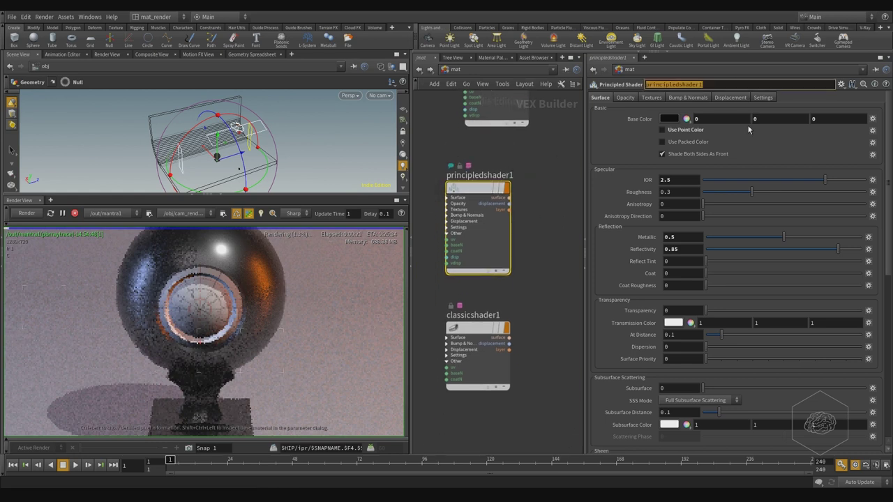
pyautogui.write('myChrome')
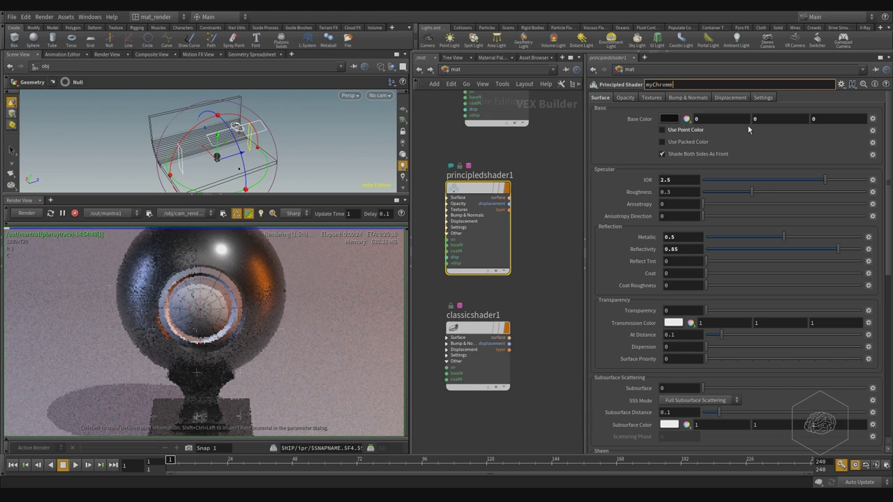
pyautogui.press('Return')
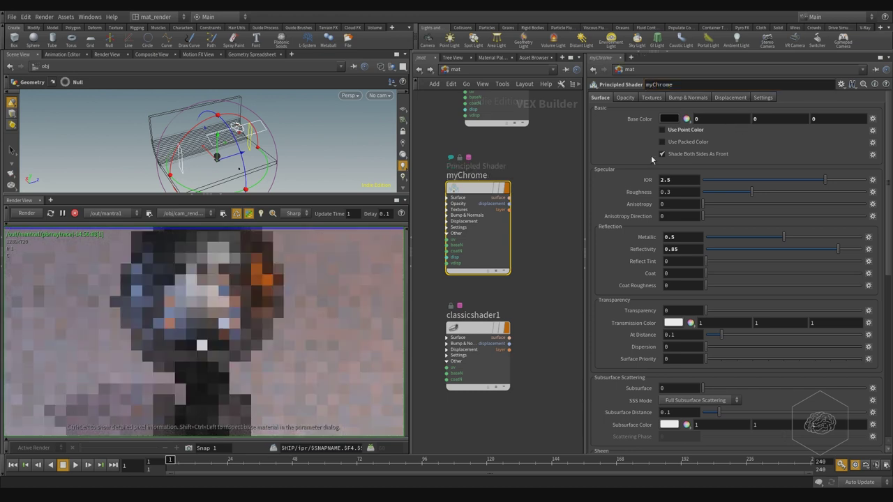
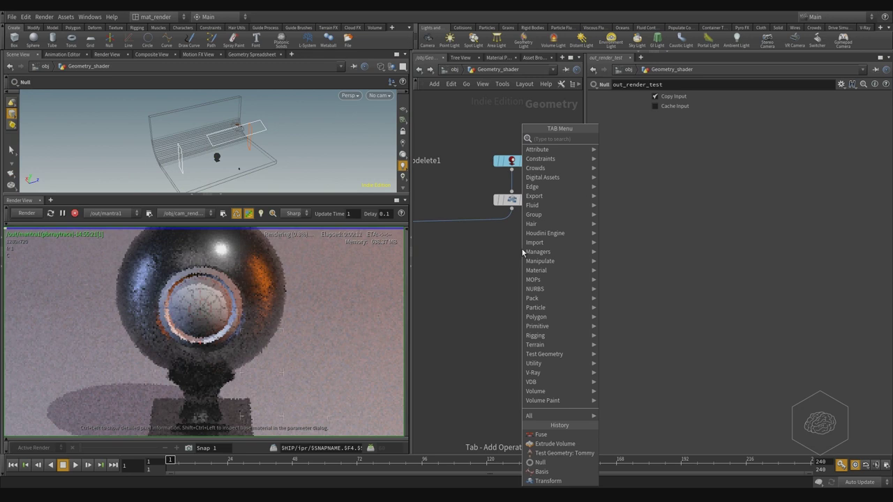
# Add a Material node inside Geometry_shader and insert it into the wire directly after transform2
pyautogui.write('mater')
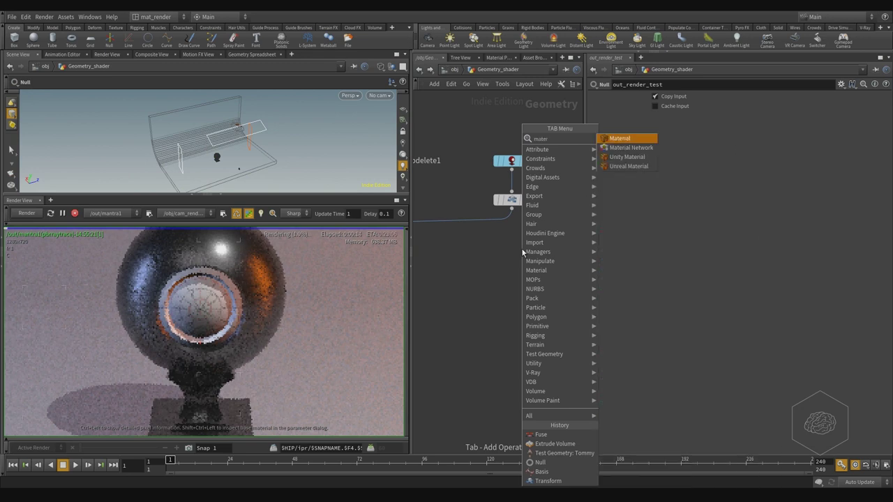
pyautogui.press('Return')
pyautogui.click(523, 252)
pyautogui.moveTo(522, 253)
pyautogui.mouseDown()
pyautogui.moveTo(457, 220)
pyautogui.moveTo(448, 229)
pyautogui.moveTo(511, 242)
pyautogui.mouseUp()
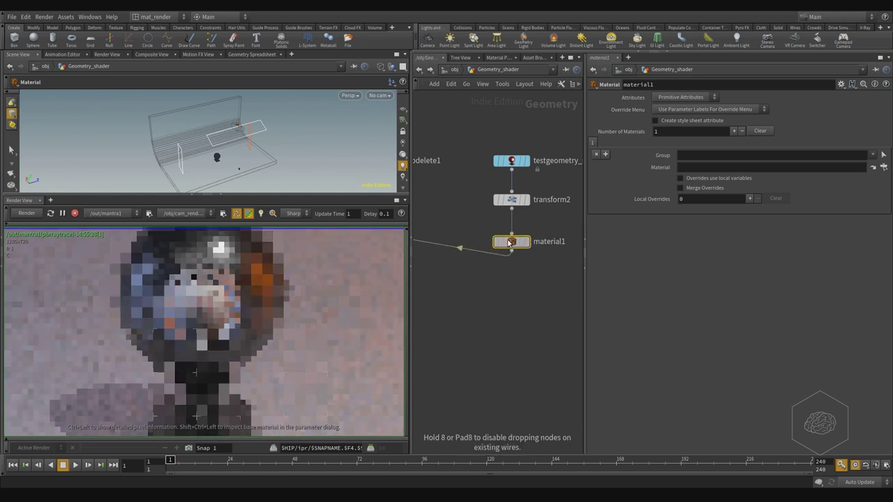
# Assign /mat/my_Metal_Material as the material of the material1 node
pyautogui.click(884, 167)
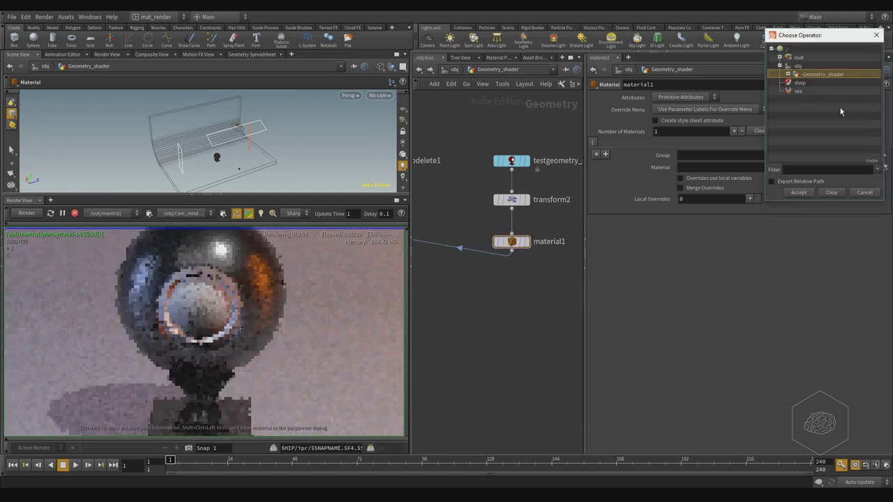
pyautogui.click(781, 58)
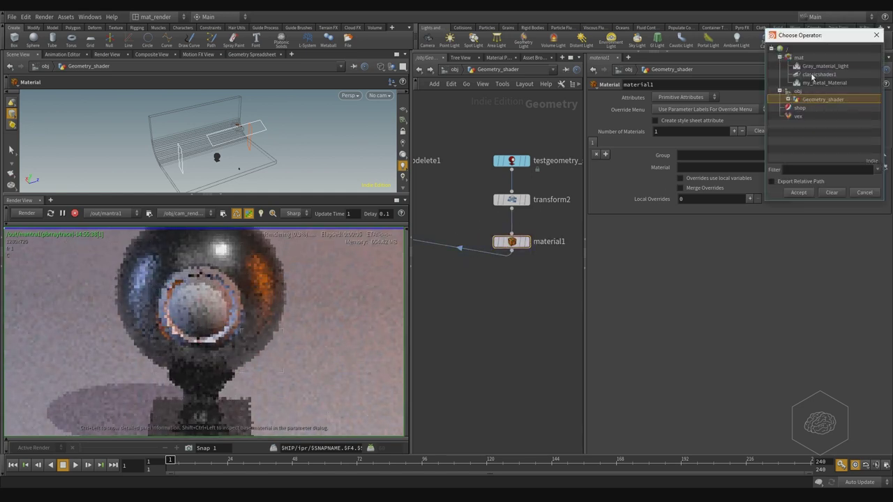
pyautogui.click(815, 67)
pyautogui.click(823, 83)
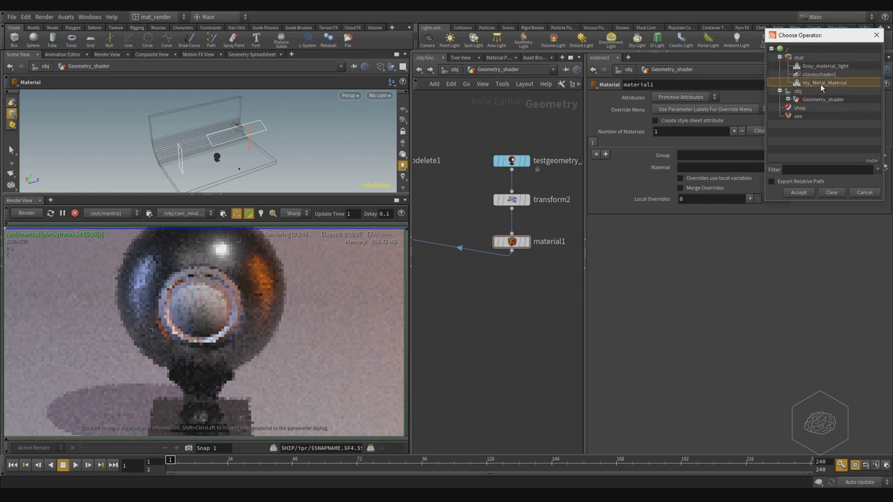
pyautogui.click(796, 193)
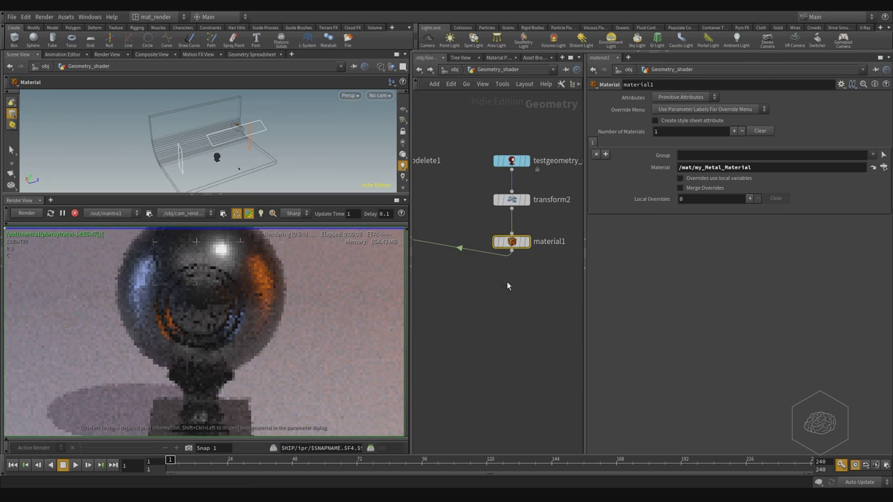
# Add a second material entry to material1 and restrict the my_Metal_Material entry to the pedestalgrp group
pyautogui.click(606, 154)
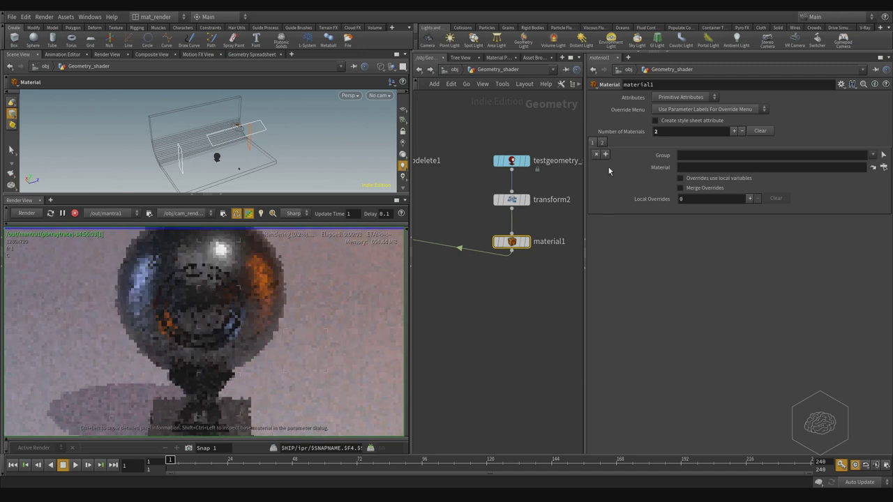
pyautogui.click(602, 143)
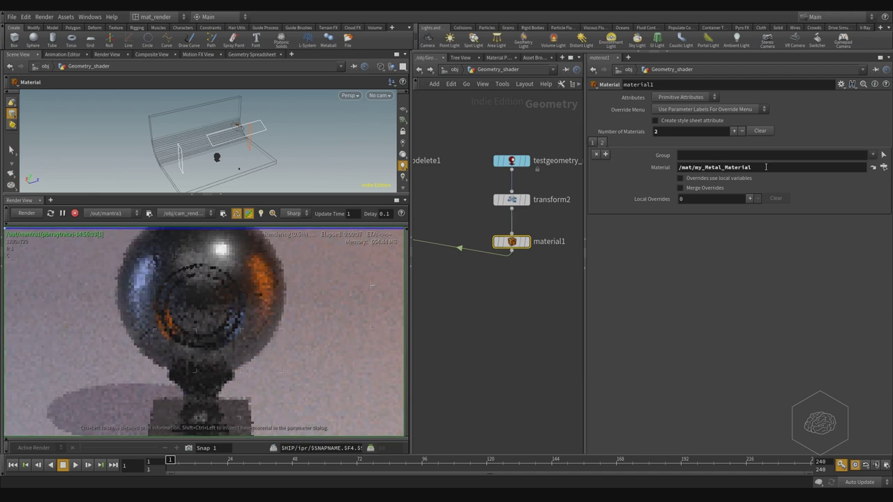
pyautogui.click(874, 155)
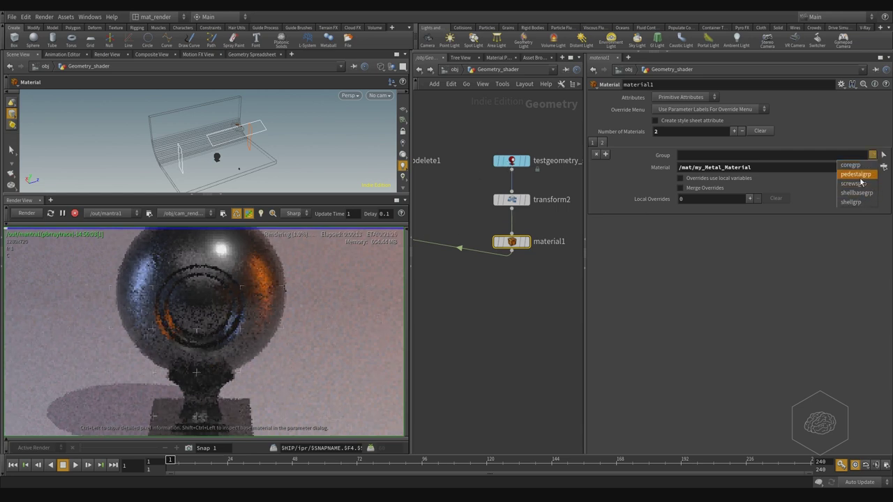
pyautogui.click(858, 176)
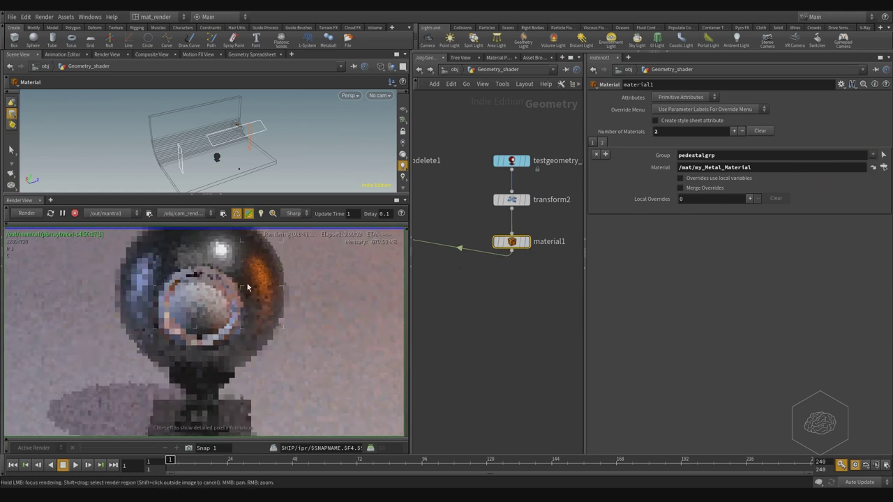
# Clear the object-level material assignment on Geometry_shader and return to the network inside it
pyautogui.click(453, 70)
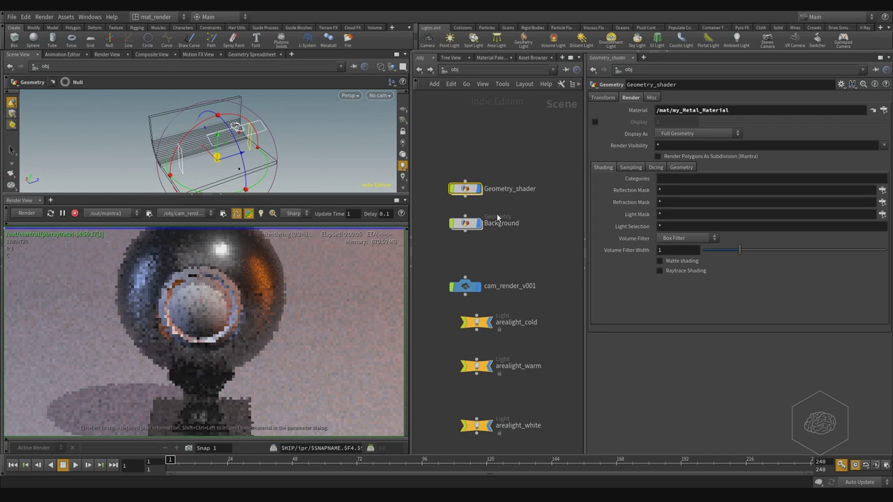
pyautogui.tripleClick(739, 110)
pyautogui.press('BackSpace')
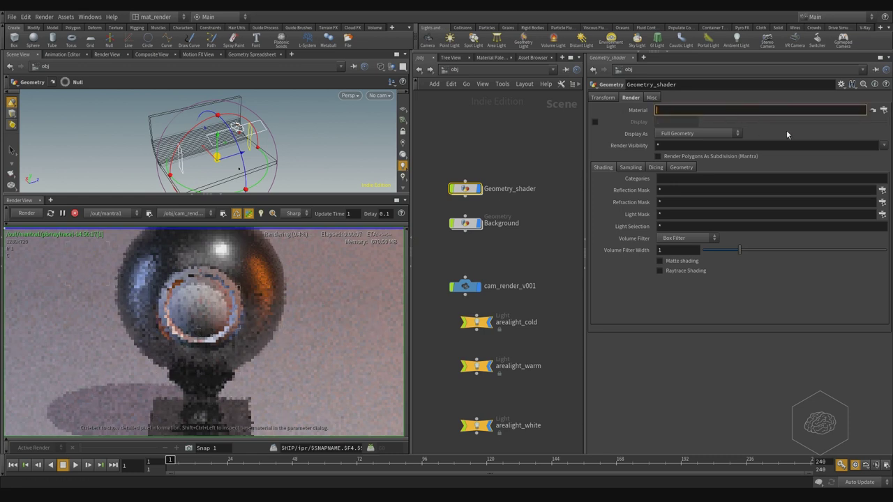
pyautogui.doubleClick(466, 189)
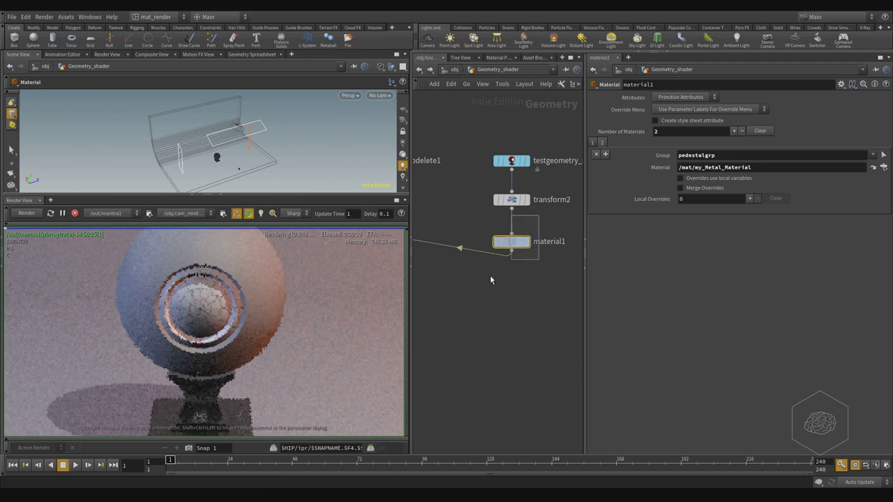
# Change the group of the my_Metal_Material entry on material1 to coregrp
pyautogui.click(720, 167)
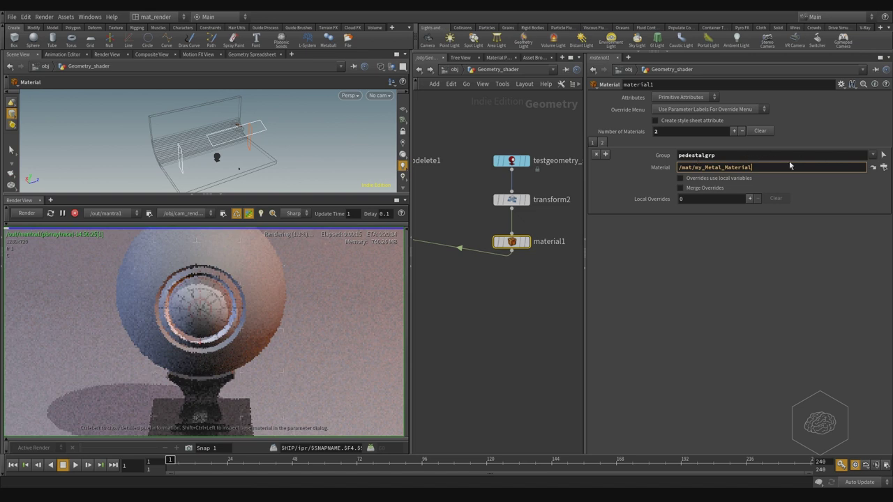
pyautogui.moveTo(208, 367); pyautogui.dragTo(241, 355, button='middle')
pyautogui.scroll(1, 226, 365)
pyautogui.scroll(-1, 226, 365)
pyautogui.moveTo(716, 155); pyautogui.dragTo(573, 161)
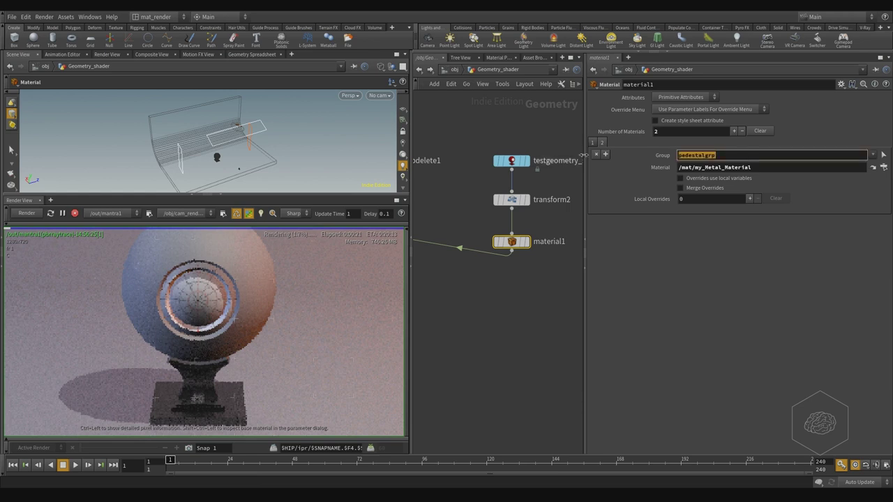
pyautogui.click(877, 157)
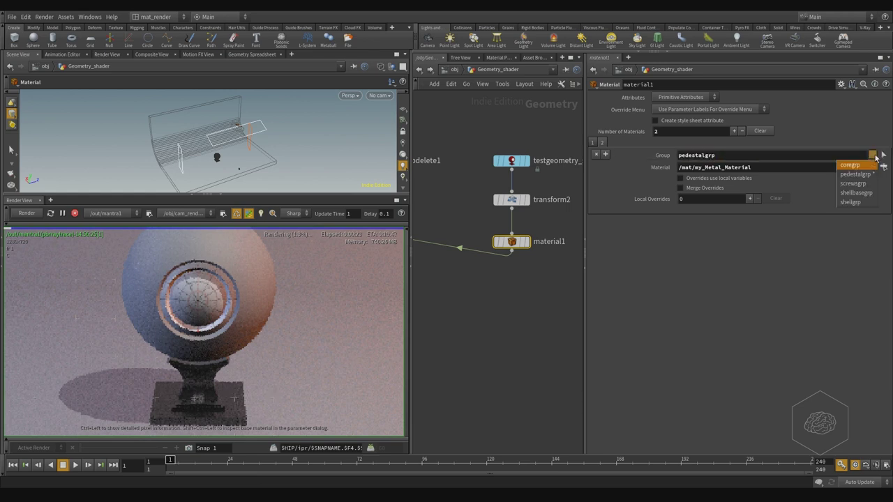
pyautogui.click(850, 164)
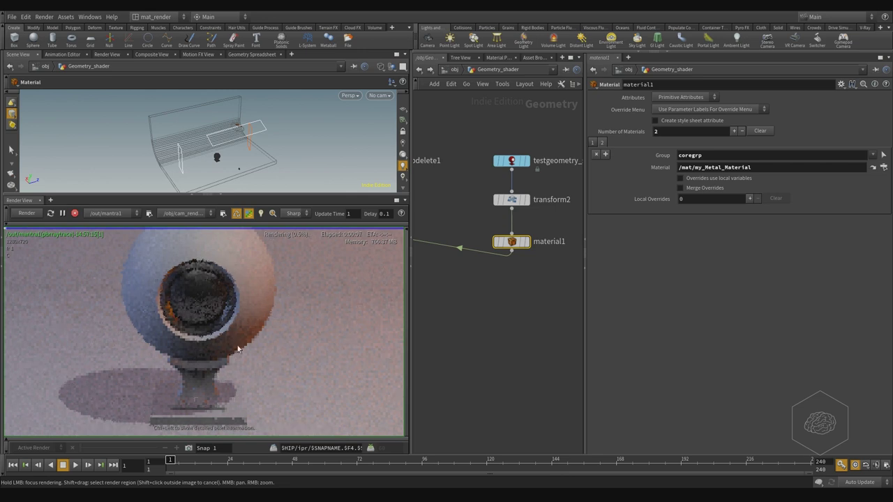
# Restrict the empty first material entry of material1 to the screwsgrp group
pyautogui.click(593, 144)
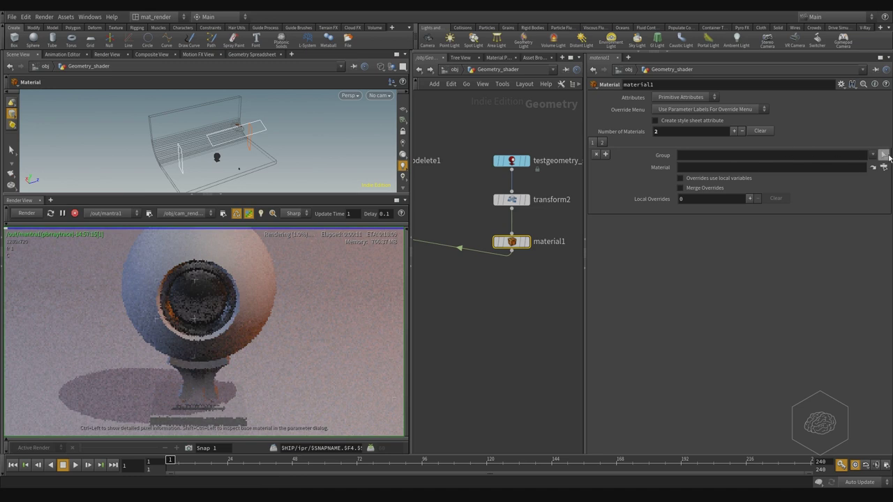
pyautogui.click(602, 142)
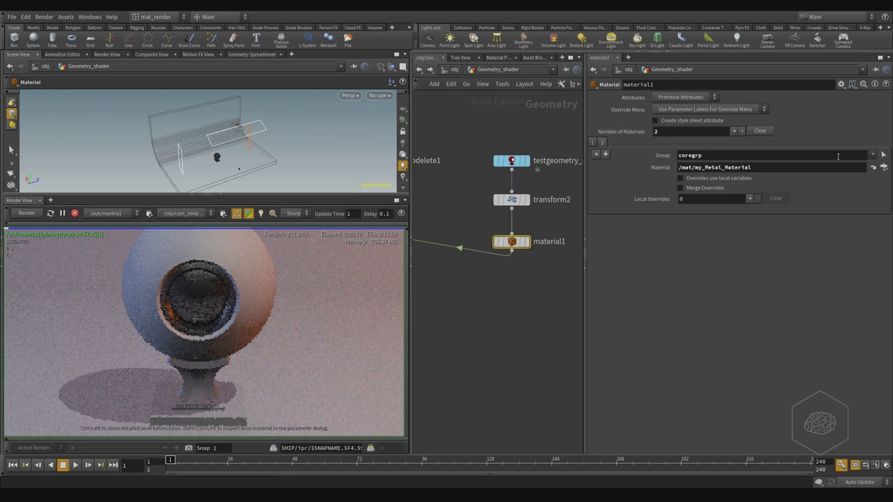
pyautogui.click(593, 143)
pyautogui.click(871, 155)
pyautogui.click(856, 183)
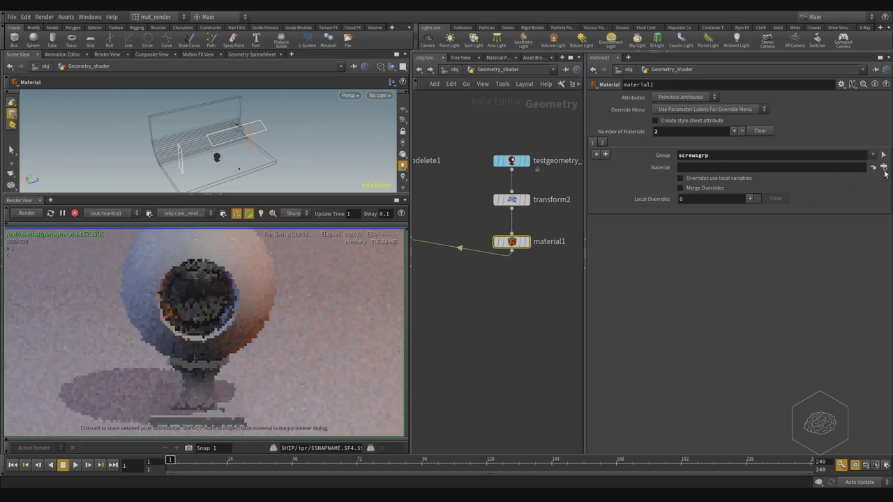
# Add a new Principled Shader beside the existing shaders in the mat network
pyautogui.click(454, 71)
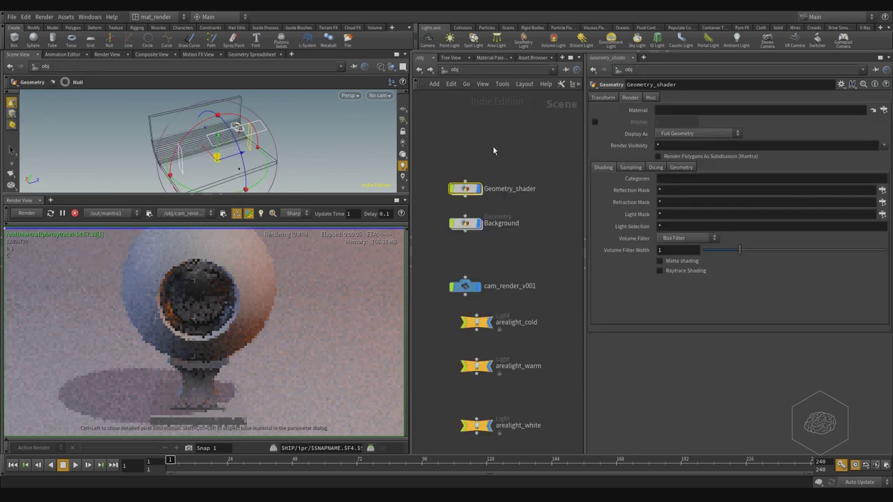
pyautogui.click(453, 72)
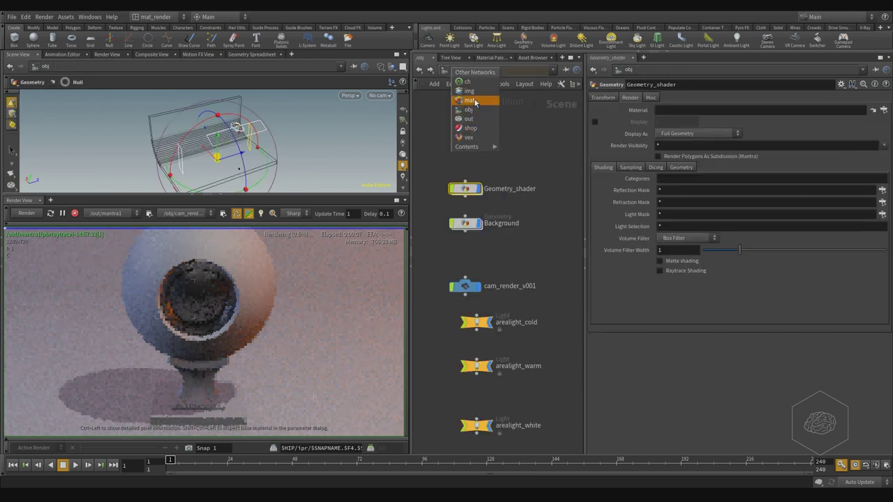
pyautogui.click(464, 103)
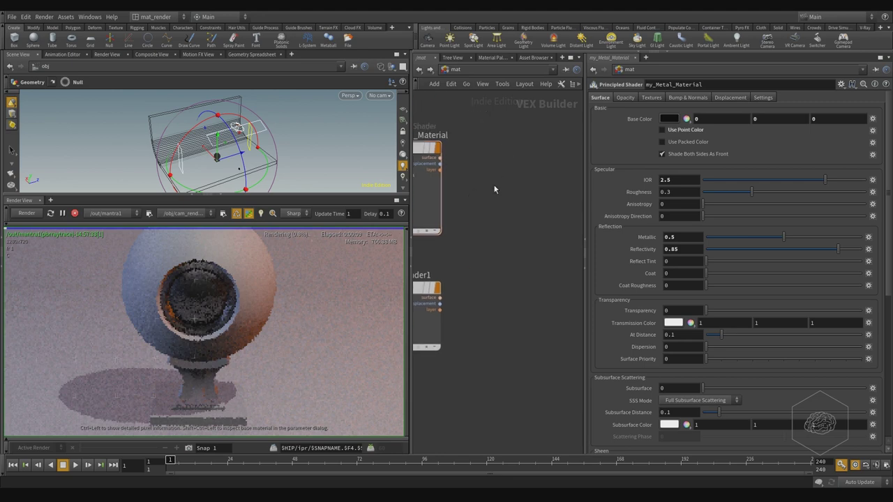
pyautogui.press('Tab')
pyautogui.write('princi')
pyautogui.press('Return')
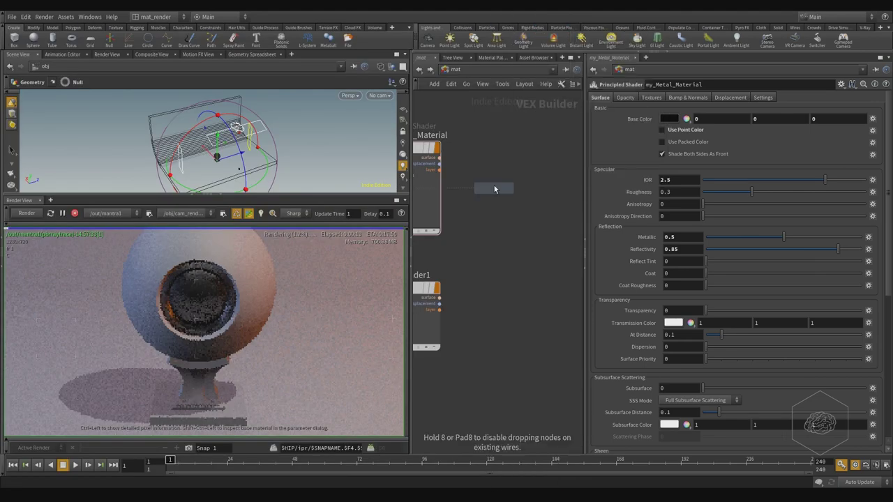
pyautogui.click(494, 189)
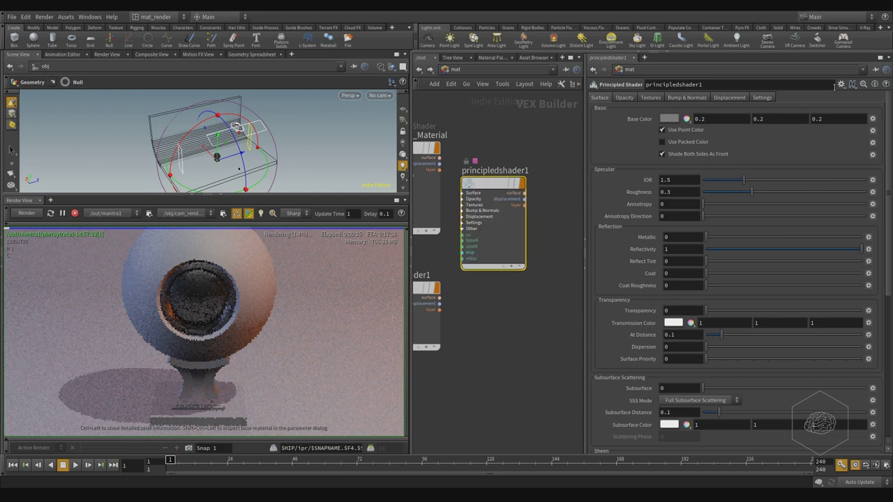
# Load the Copper preset into the new Principled Shader and rename the shader cop
pyautogui.click(840, 84)
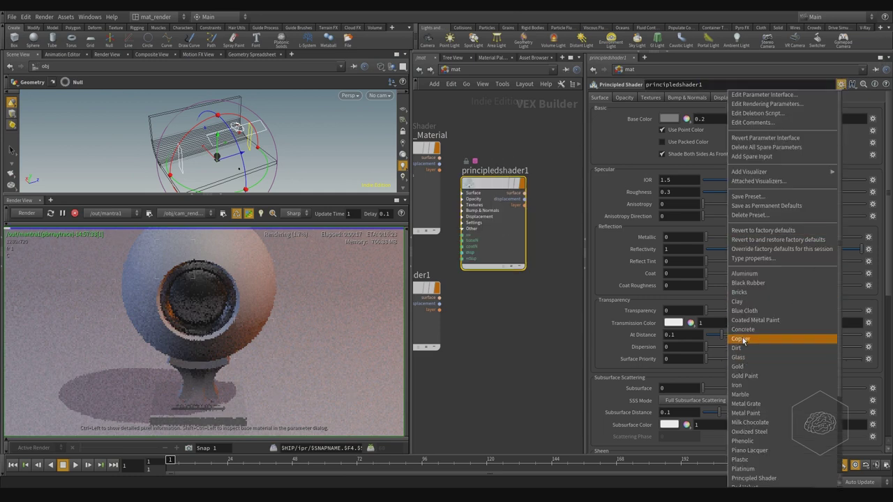
pyautogui.click(741, 339)
pyautogui.moveTo(520, 188); pyautogui.dragTo(539, 169)
pyautogui.doubleClick(716, 85)
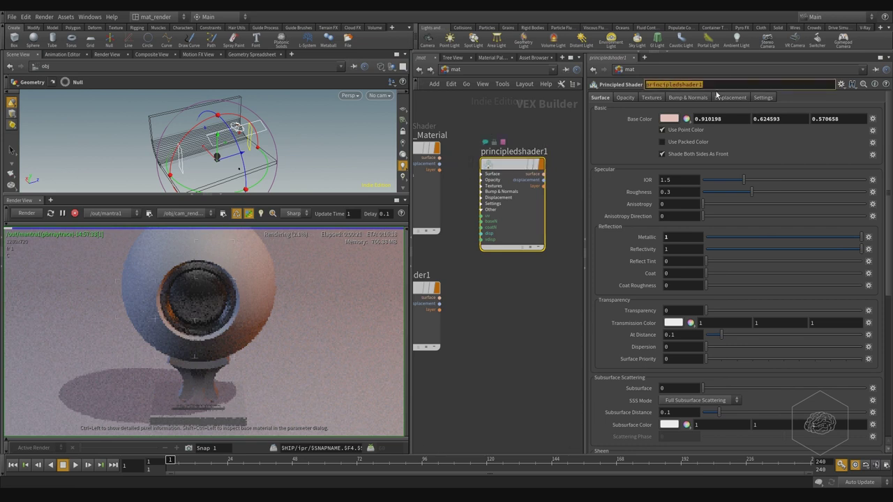
pyautogui.write('cop')
pyautogui.press('Return')
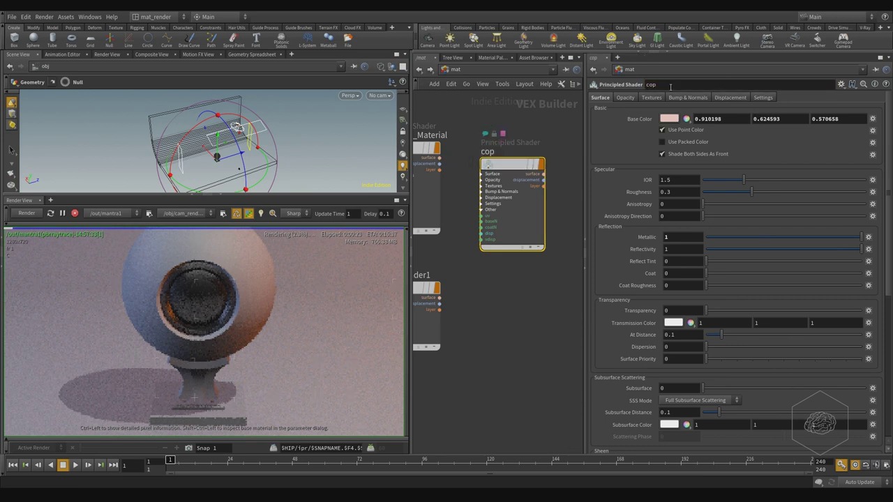
# Return to the network inside Geometry_shader and assign /mat/cop to the screwsgrp entry of material1
pyautogui.click(537, 122)
pyautogui.click(458, 69)
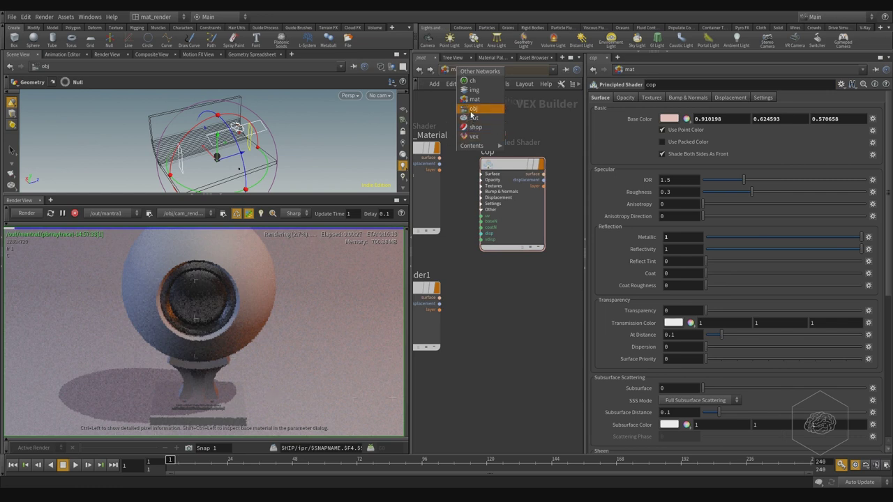
pyautogui.click(473, 109)
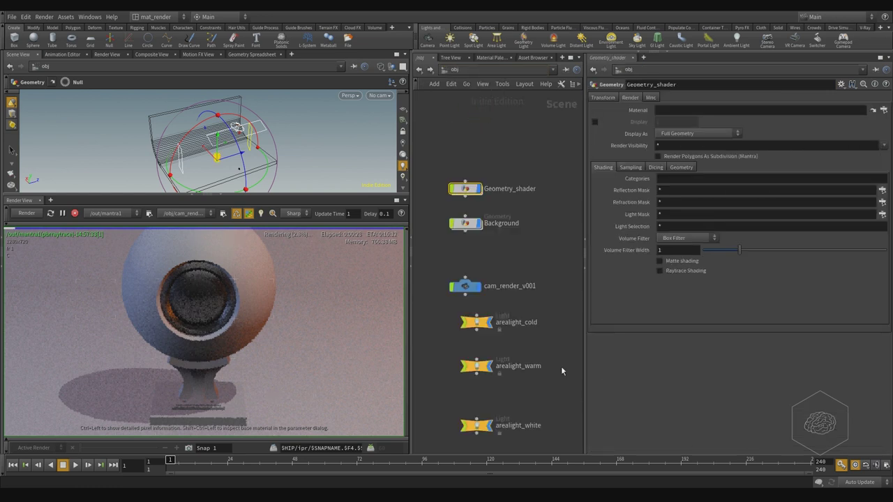
pyautogui.doubleClick(464, 189)
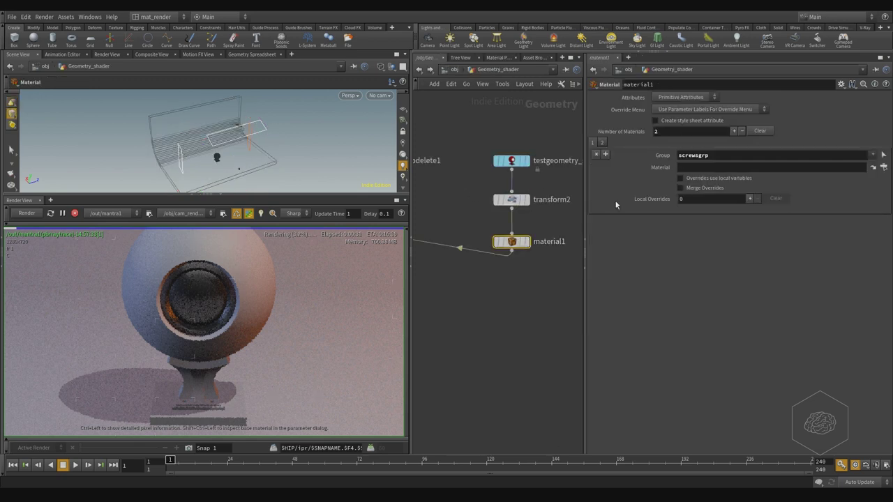
pyautogui.click(884, 168)
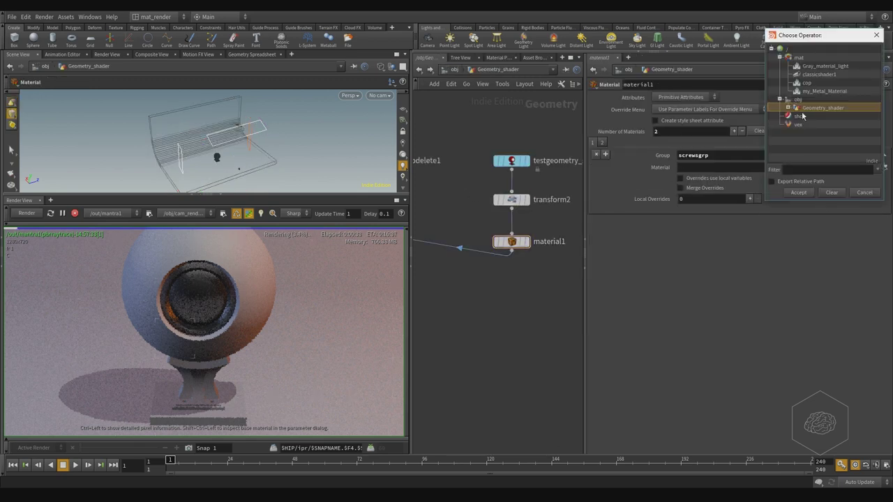
pyautogui.click(809, 83)
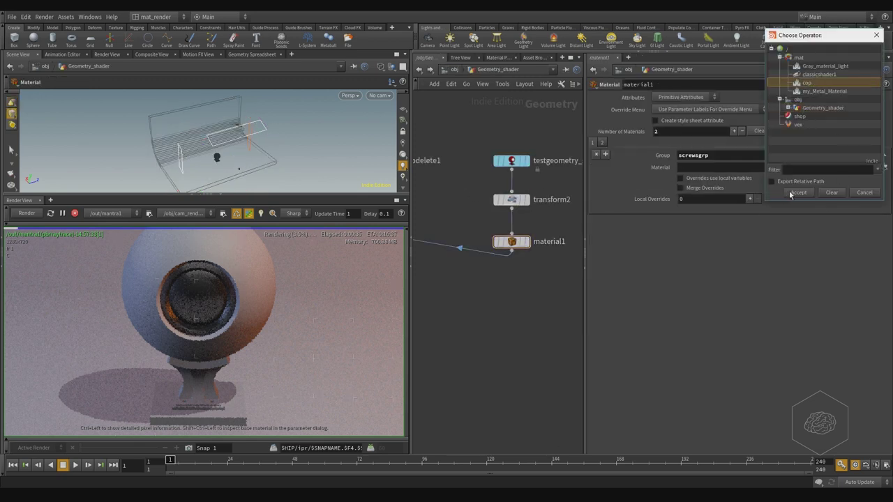
pyautogui.click(784, 193)
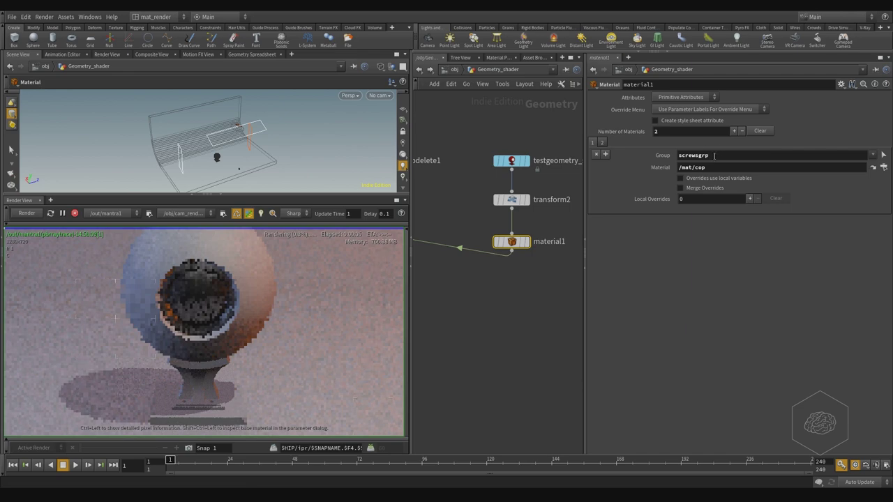
# Add a Delete node below material1, feed it from material1's output and make it the displayed node
pyautogui.keyDown('alt'); pyautogui.moveTo(232, 140); pyautogui.dragTo(274, 162, button='right'); pyautogui.keyUp('alt')
pyautogui.keyDown('alt'); pyautogui.moveTo(274, 161); pyautogui.dragTo(269, 142, button='middle'); pyautogui.keyUp('alt')
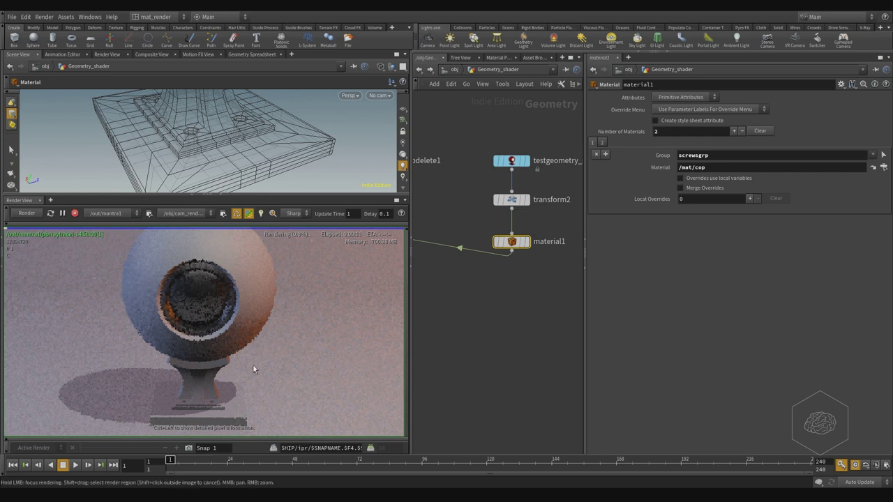
pyautogui.moveTo(445, 146); pyautogui.dragTo(469, 156, button='middle')
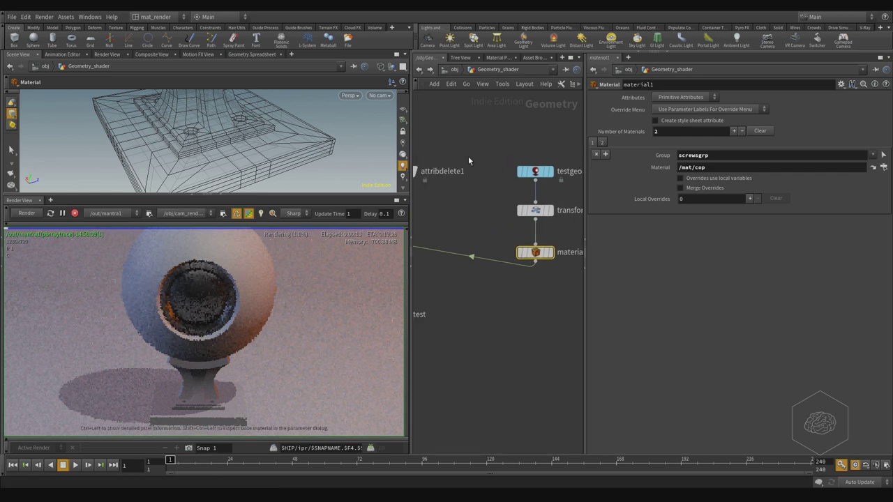
pyautogui.keyDown('alt'); pyautogui.moveTo(295, 122); pyautogui.dragTo(247, 150, button='right'); pyautogui.keyUp('alt')
pyautogui.moveTo(499, 323); pyautogui.dragTo(463, 333, button='middle')
pyautogui.press('Tab')
pyautogui.write('delete')
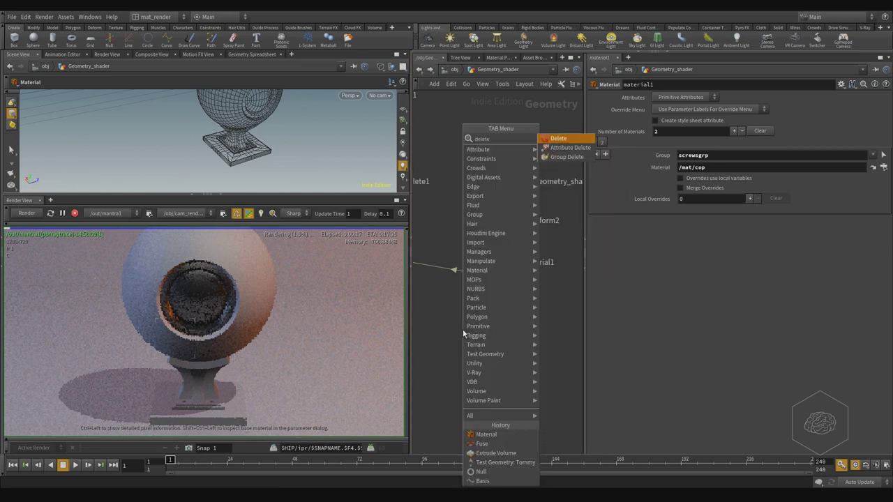
pyautogui.press('Return')
pyautogui.click(471, 326)
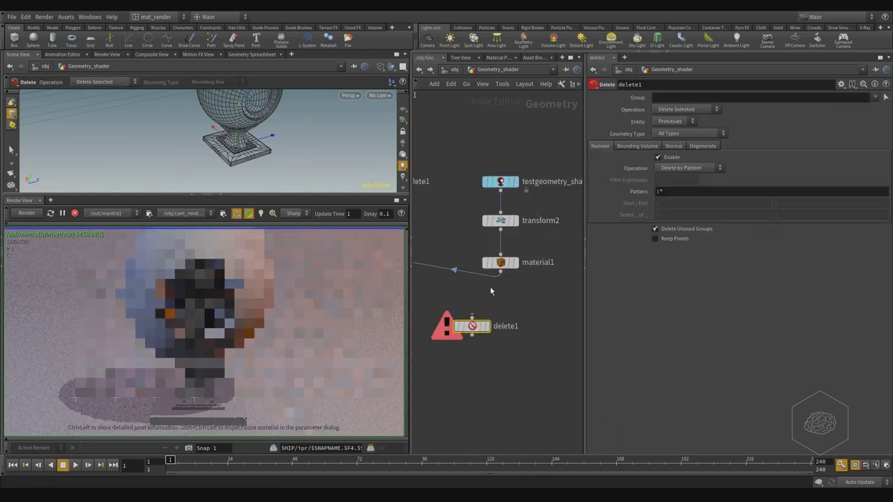
pyautogui.click(473, 319)
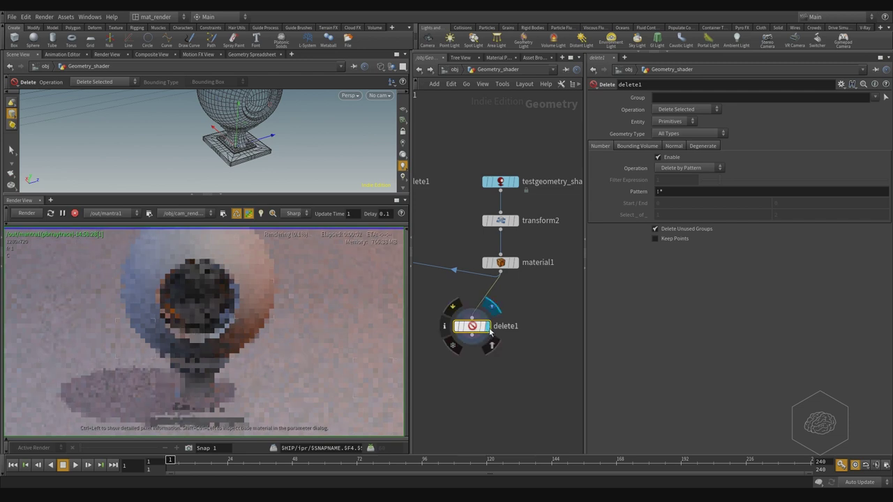
# Isolate the shellbasegrp group in delete1 by setting the operation to Delete Non-Selected
pyautogui.click(875, 97)
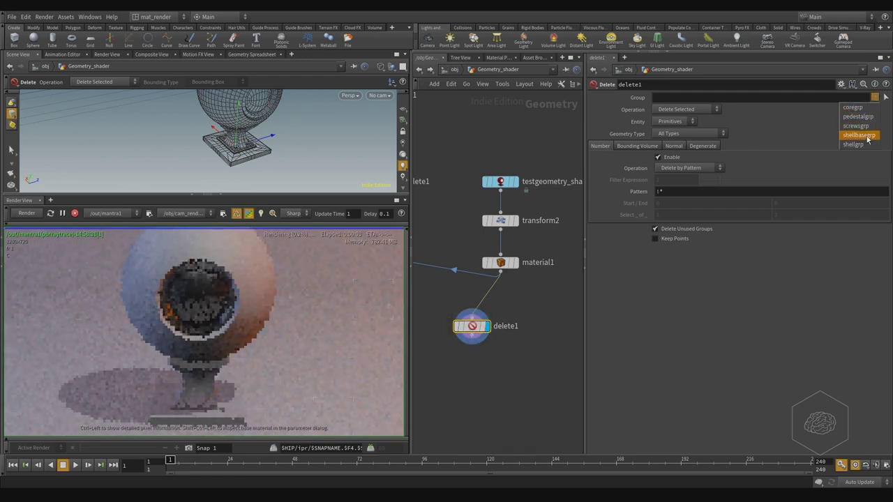
pyautogui.click(865, 134)
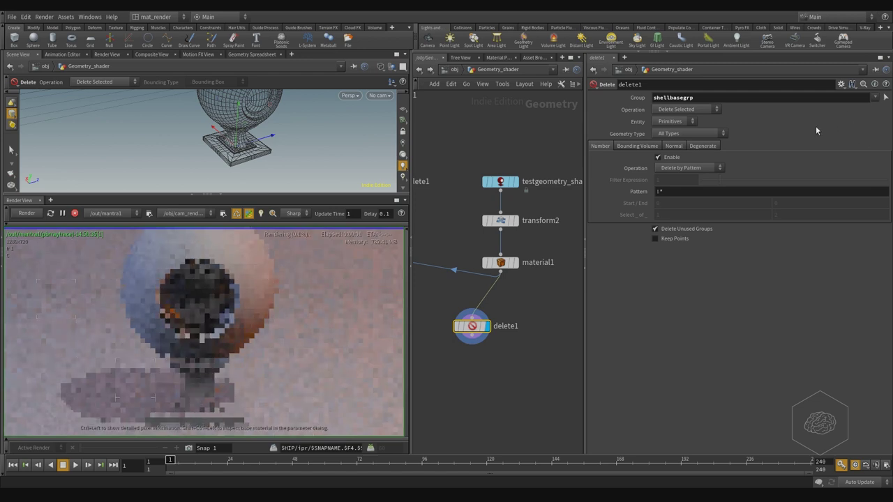
pyautogui.moveTo(473, 326); pyautogui.dragTo(512, 324)
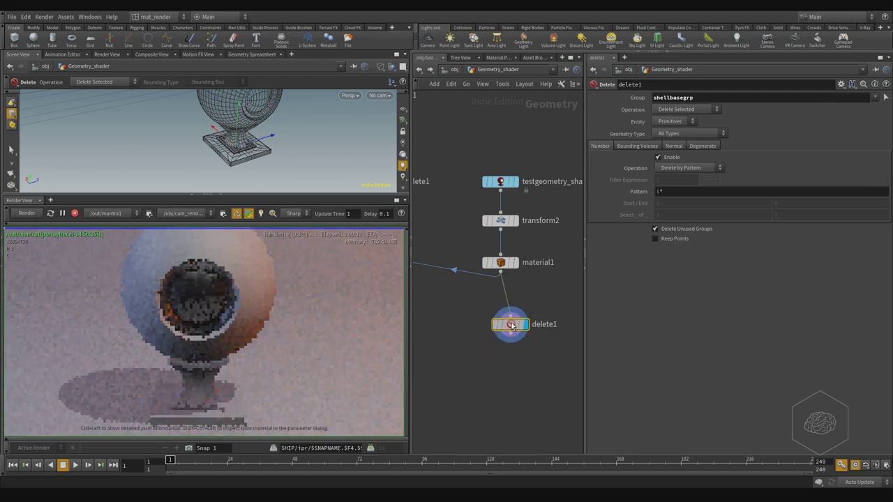
pyautogui.scroll(-3, 279, 134)
pyautogui.moveTo(280, 134)
pyautogui.mouseDown()
pyautogui.moveTo(261, 135)
pyautogui.moveTo(279, 130)
pyautogui.mouseUp()
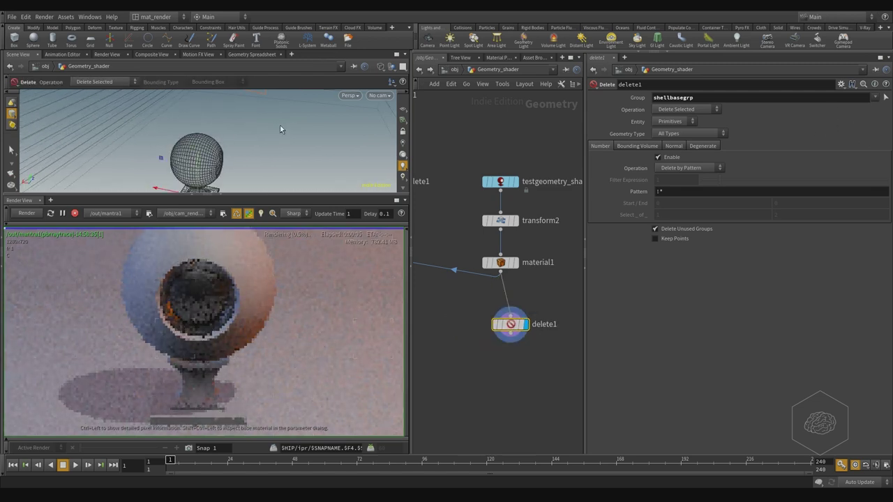
pyautogui.click(696, 111)
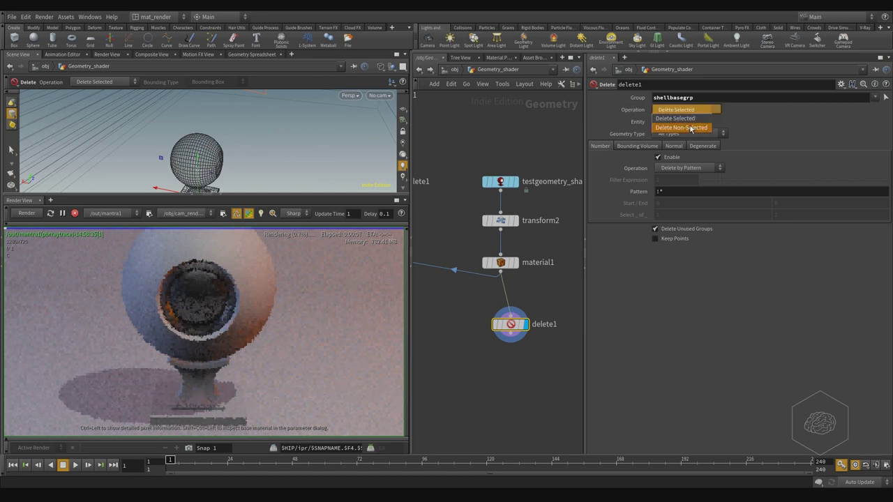
pyautogui.click(688, 129)
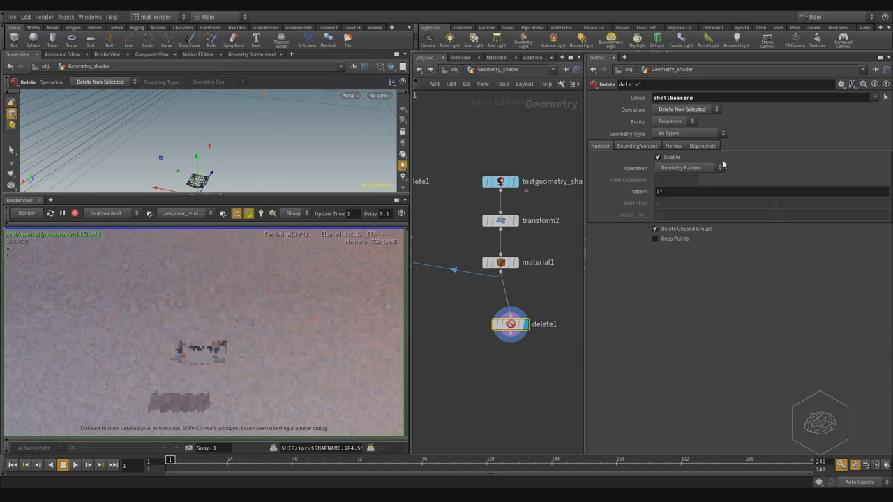
# Isolate coregrp and shellgrp in delete1 for inspection, and remove the delete1 node
pyautogui.moveTo(703, 98); pyautogui.dragTo(561, 102)
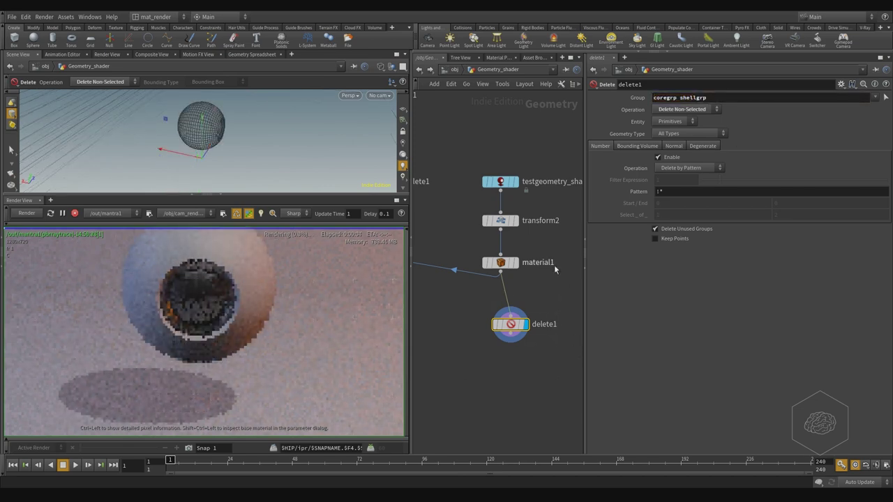
pyautogui.press('Delete')
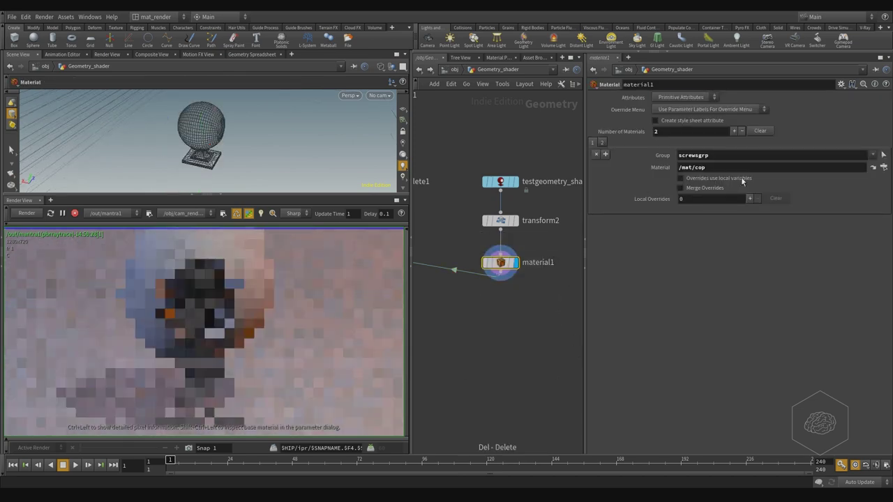
# Add a third material entry to material1 and set its group to shellgrp
pyautogui.click(606, 154)
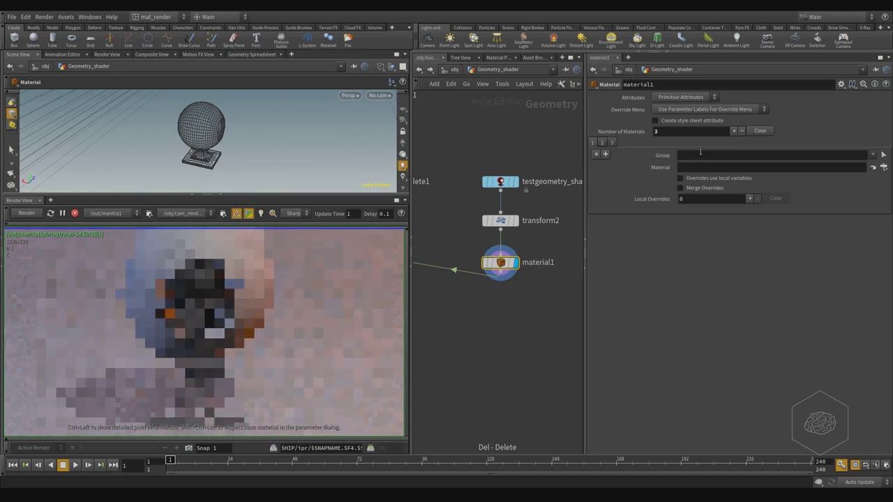
pyautogui.click(872, 155)
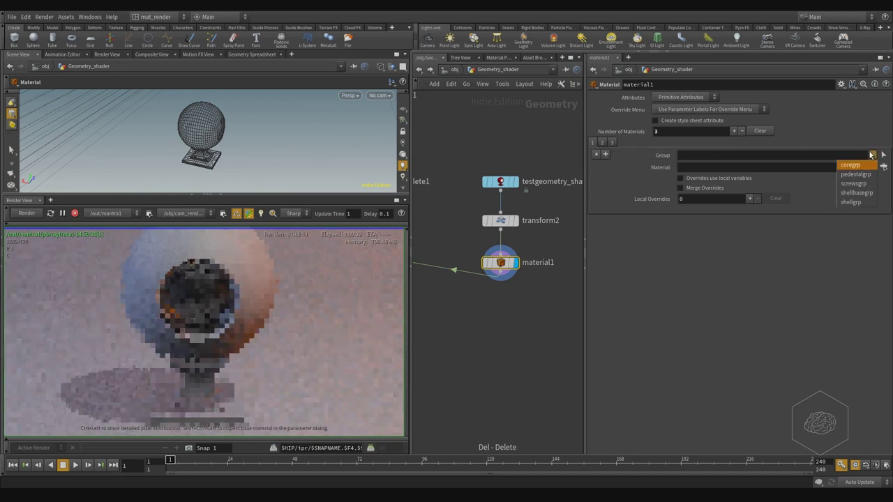
pyautogui.click(851, 202)
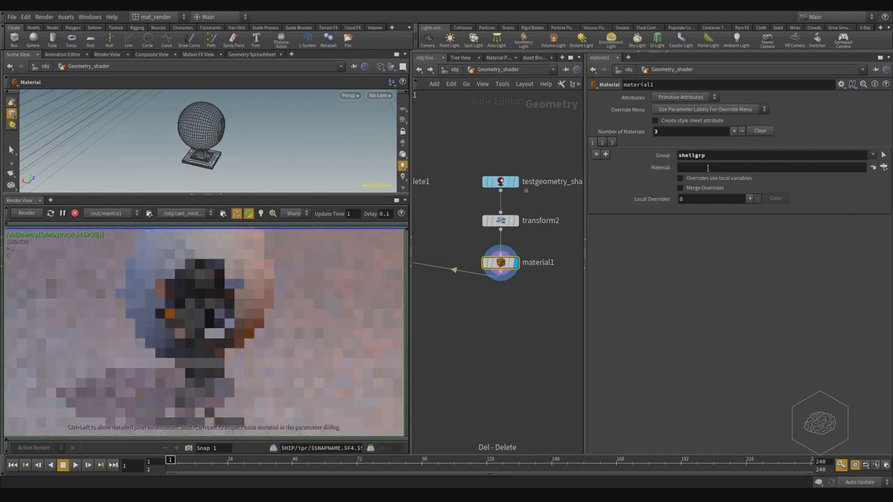
# In the mat network, duplicate the cop shader below the original and name the copy shell
pyautogui.click(457, 69)
pyautogui.click(509, 70)
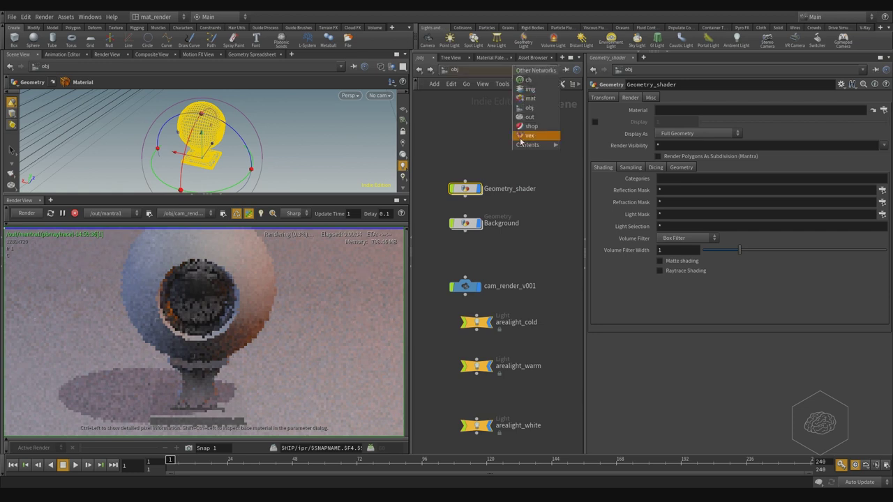
pyautogui.click(555, 112)
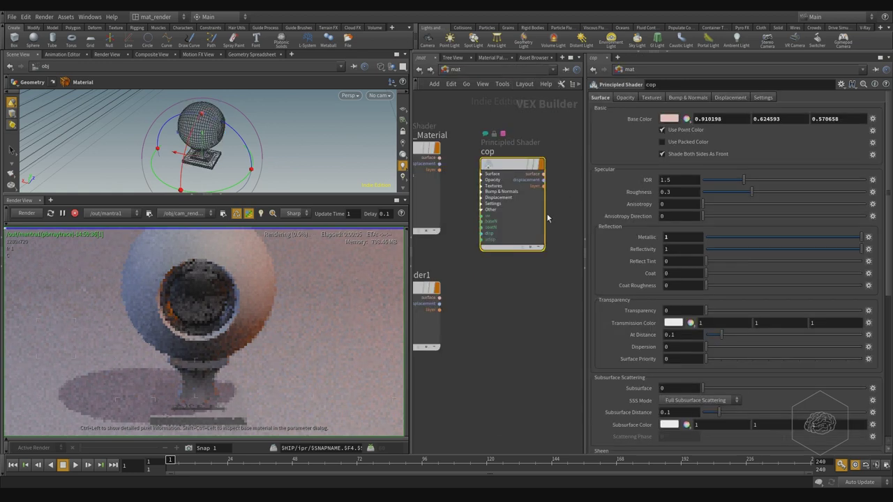
pyautogui.moveTo(537, 233); pyautogui.dragTo(520, 198, button='middle')
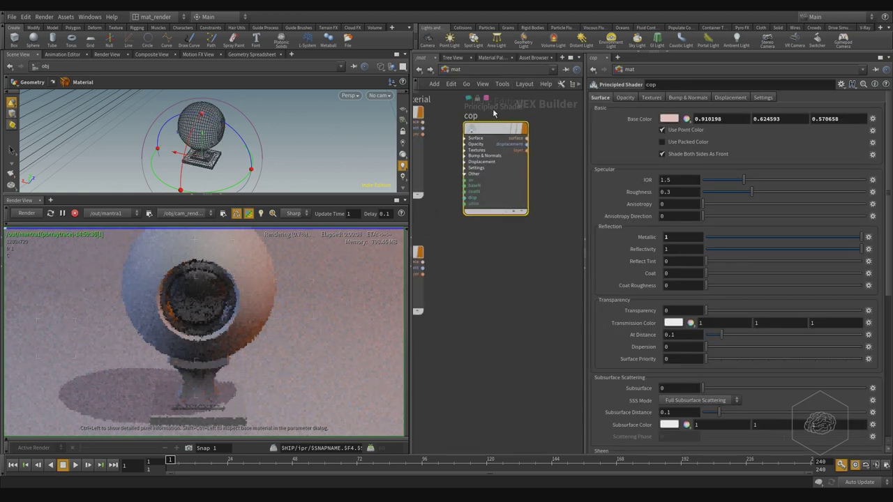
pyautogui.keyDown('alt'); pyautogui.moveTo(498, 186); pyautogui.dragTo(512, 328); pyautogui.keyUp('alt')
pyautogui.moveTo(521, 224); pyautogui.dragTo(506, 209, button='middle')
pyautogui.moveTo(511, 206); pyautogui.dragTo(483, 270)
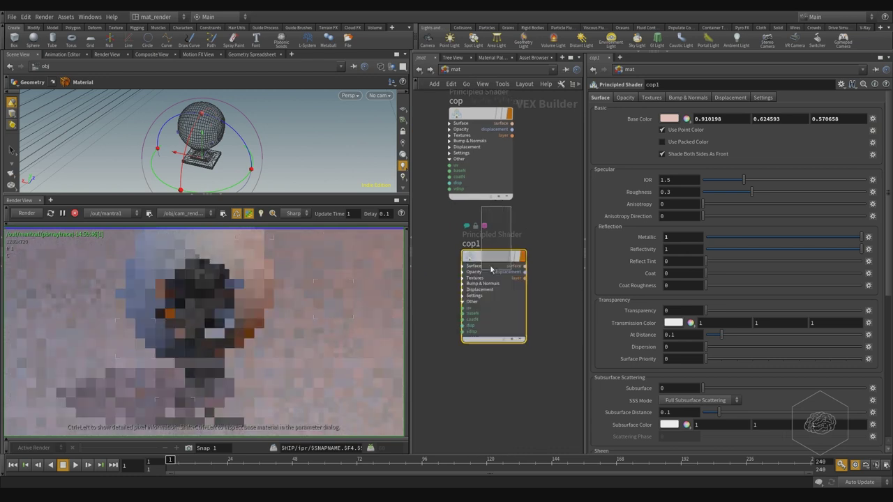
pyautogui.click(672, 83)
pyautogui.write('shell')
pyautogui.press('Return')
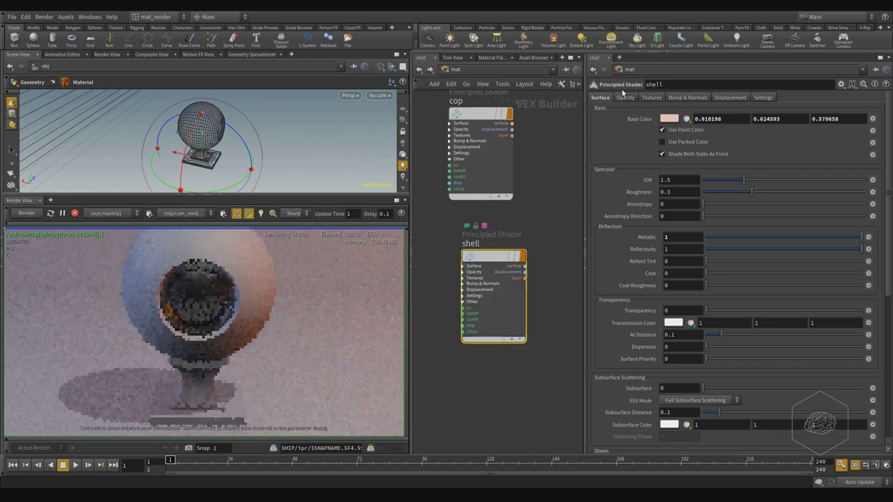
# Load the Phenolic preset on the shell shader and set its base color to red (0.9, 0, 0)
pyautogui.click(841, 84)
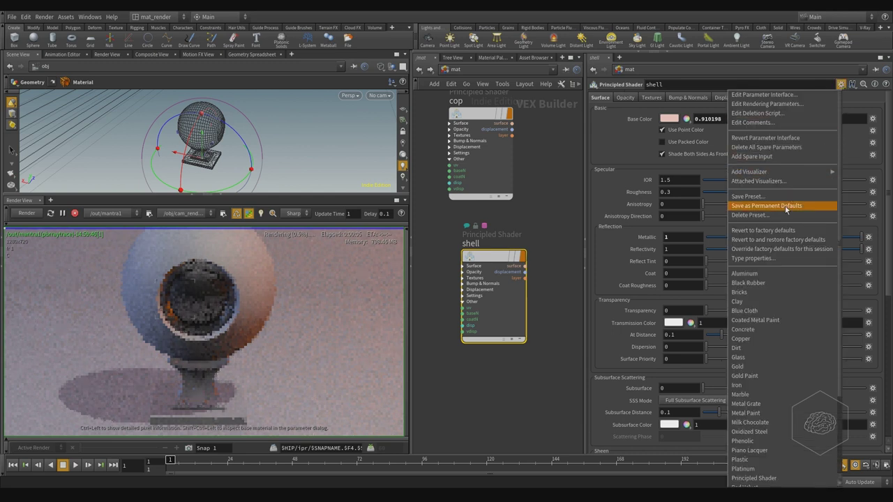
pyautogui.click(743, 442)
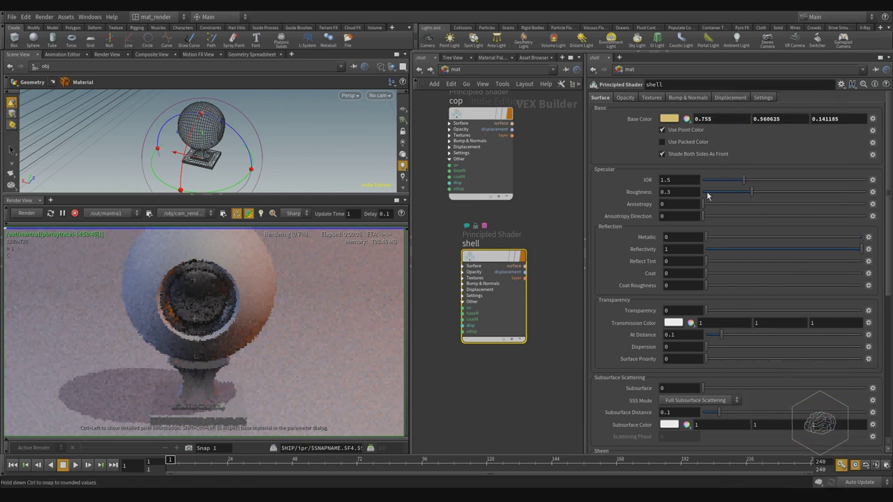
pyautogui.click(677, 119)
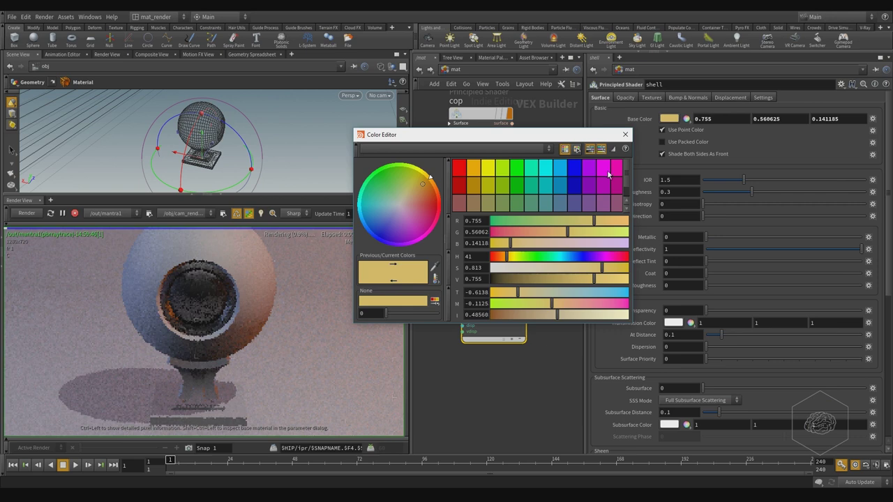
pyautogui.click(607, 172)
pyautogui.click(457, 171)
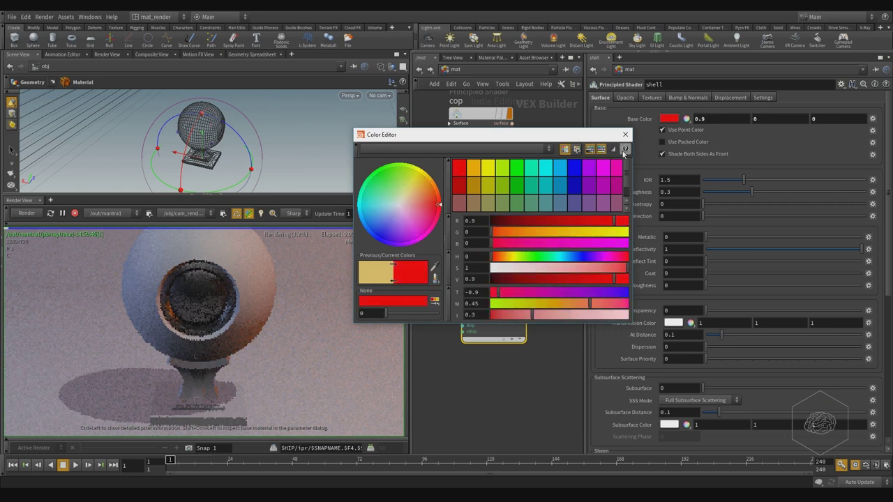
pyautogui.click(625, 134)
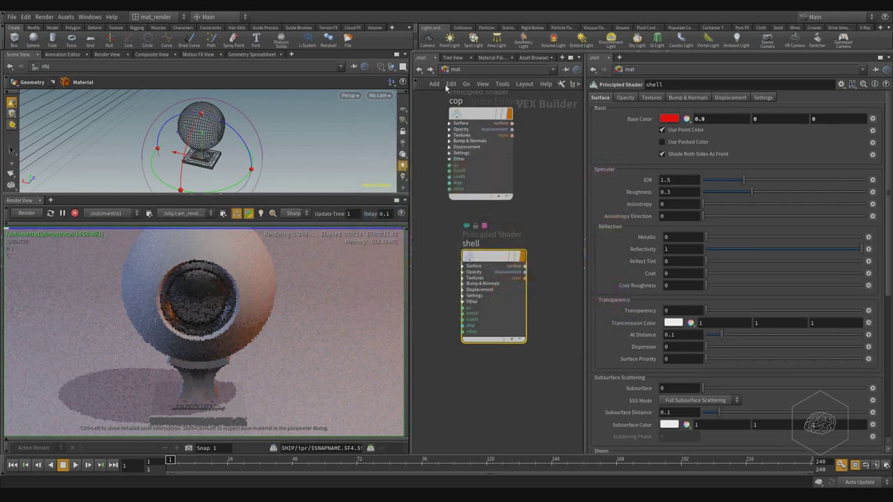
pyautogui.click(456, 68)
pyautogui.moveTo(487, 140)
pyautogui.click(528, 167)
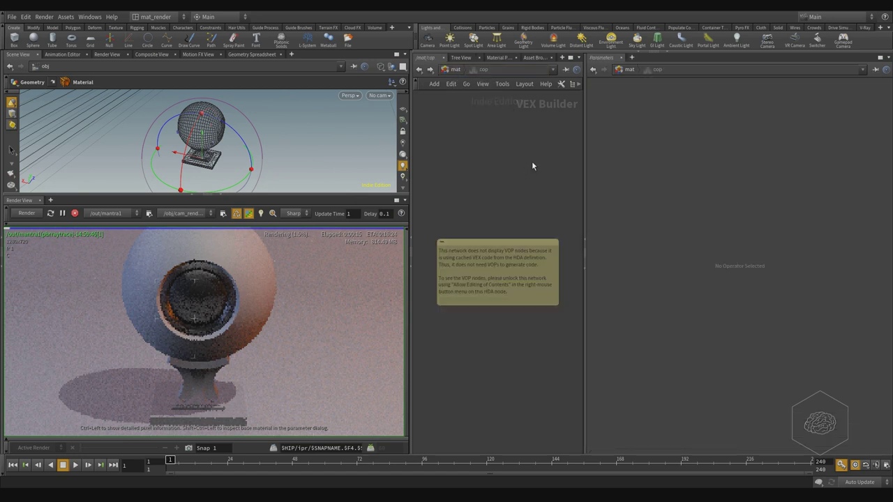
# Duplicate the shell shader below the original in the mat network and name the copy pad
pyautogui.moveTo(535, 237); pyautogui.dragTo(496, 413)
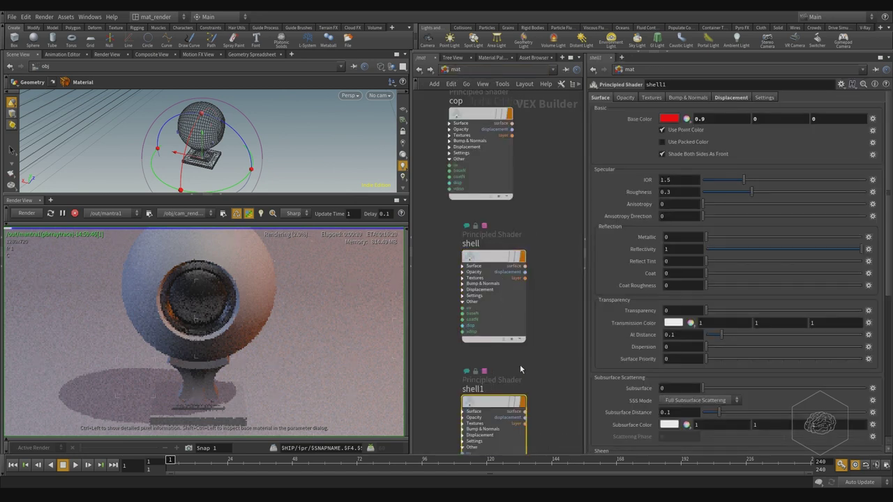
pyautogui.moveTo(525, 311); pyautogui.dragTo(521, 244, button='middle')
pyautogui.click(686, 84)
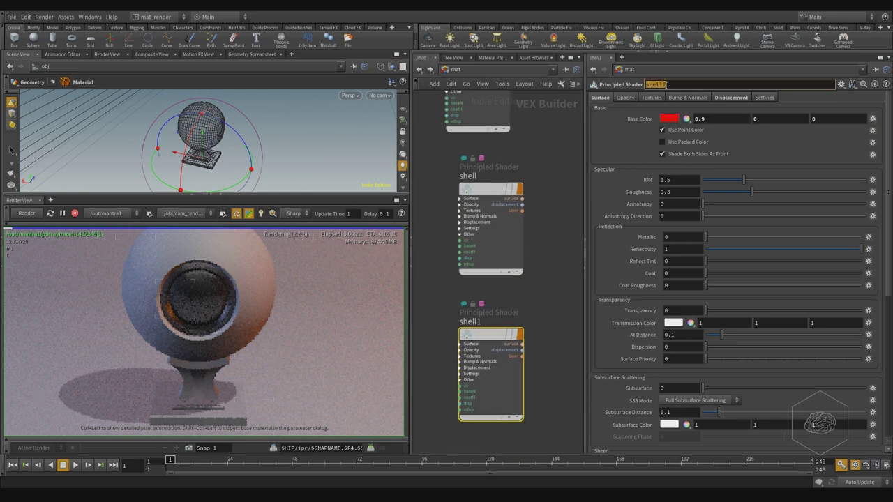
pyautogui.write('pad')
pyautogui.press('Return')
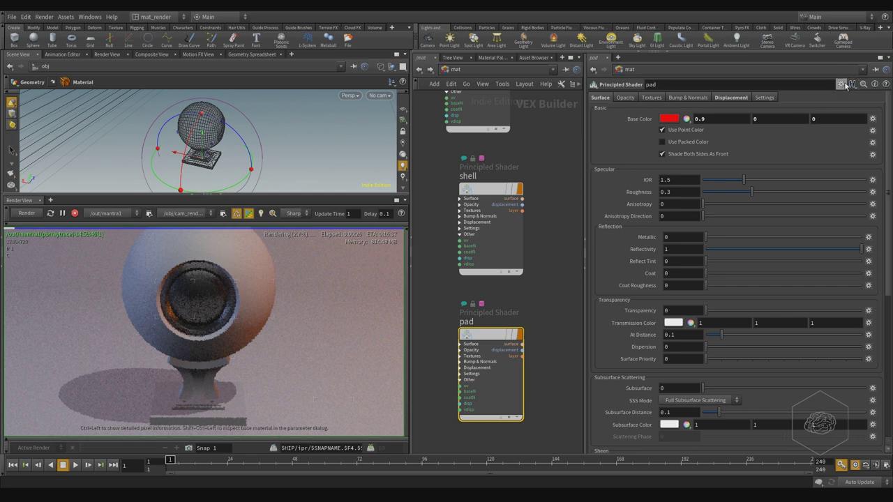
# Load the Rough Glass preset on the pad shader
pyautogui.click(842, 83)
pyautogui.scroll(-5, 774, 377)
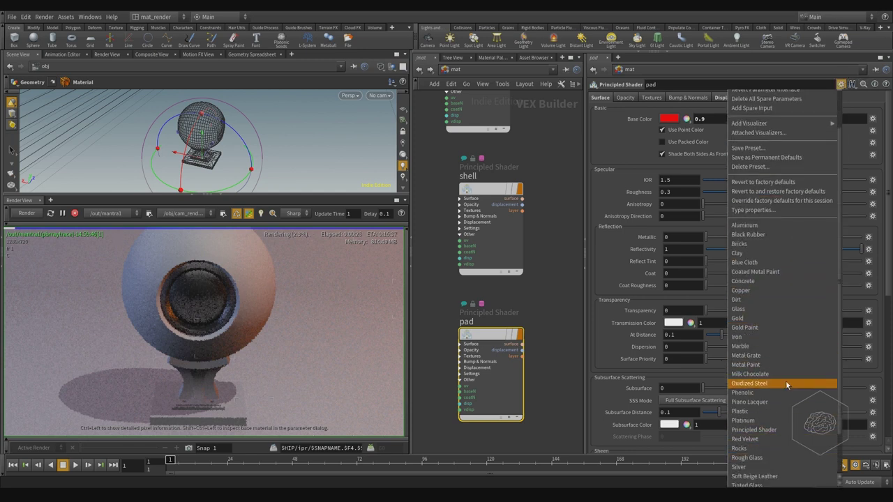
pyautogui.click(777, 410)
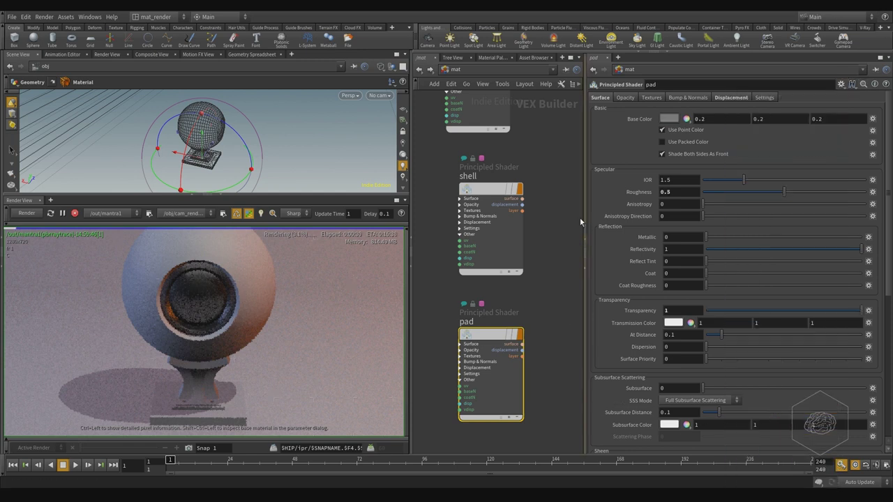
# Return to the network inside Geometry_shader and assign /mat/shell to the shellgrp entry of material1
pyautogui.click(454, 69)
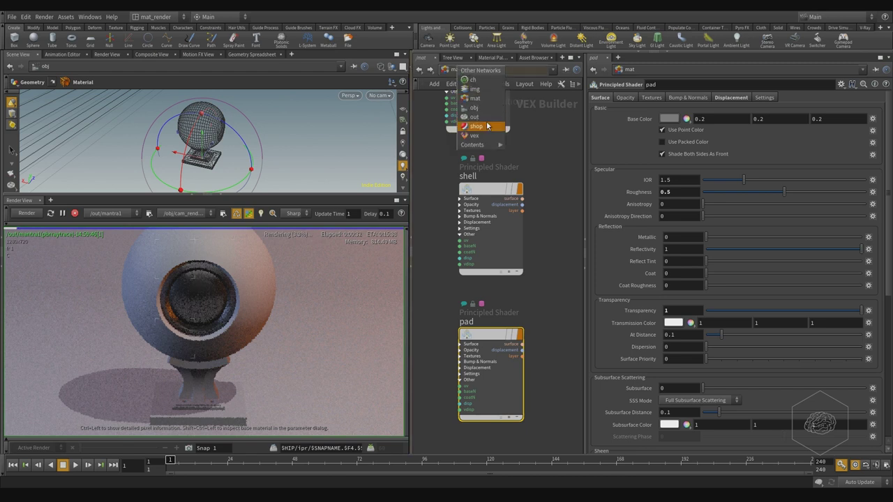
pyautogui.click(475, 108)
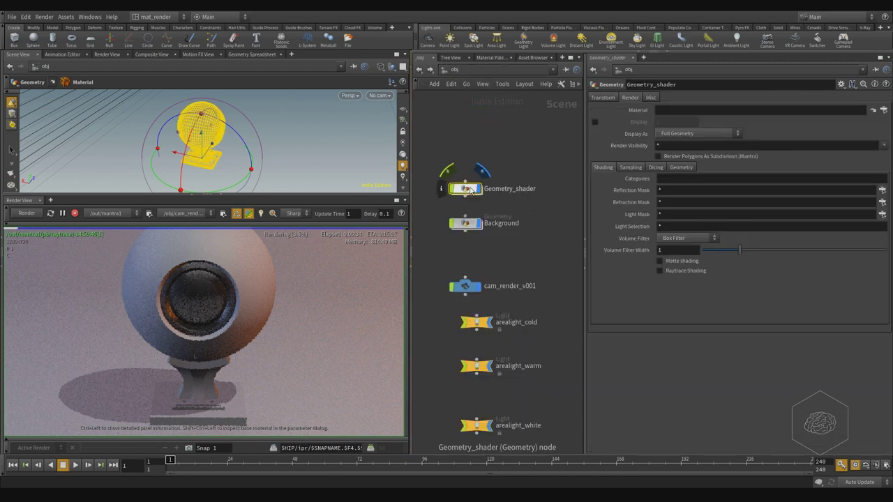
pyautogui.doubleClick(467, 187)
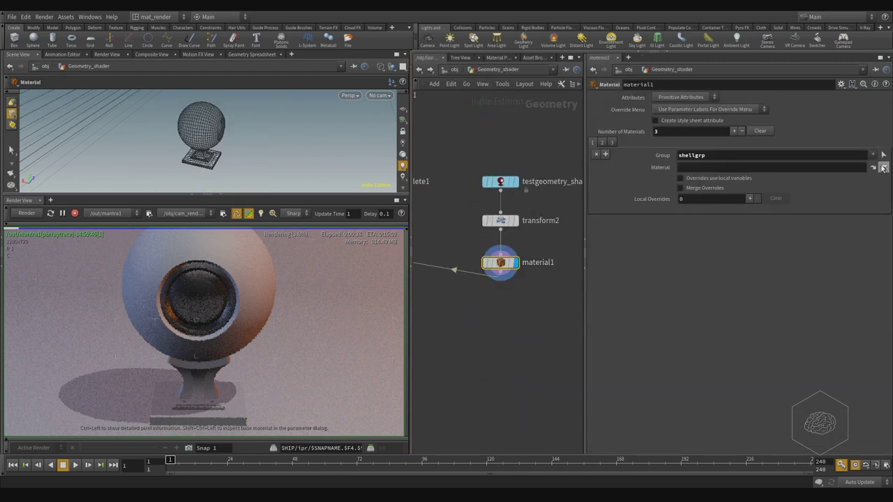
pyautogui.click(883, 167)
pyautogui.click(813, 75)
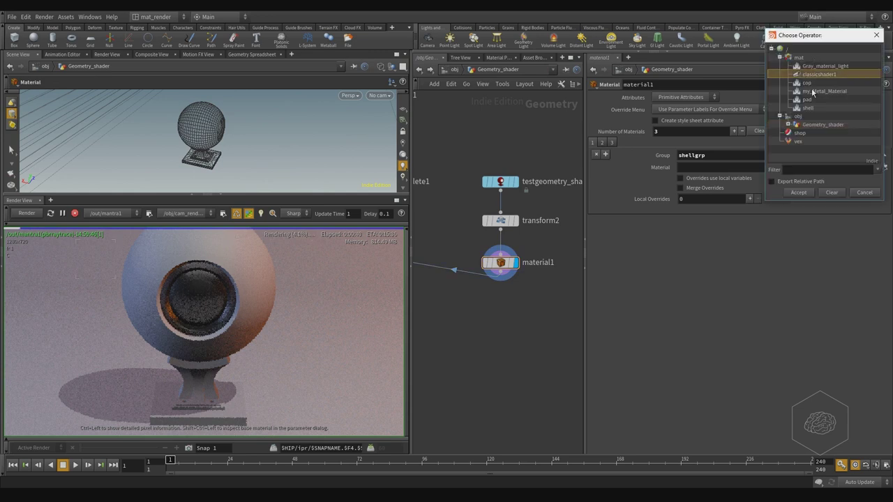
pyautogui.click(807, 100)
pyautogui.click(807, 108)
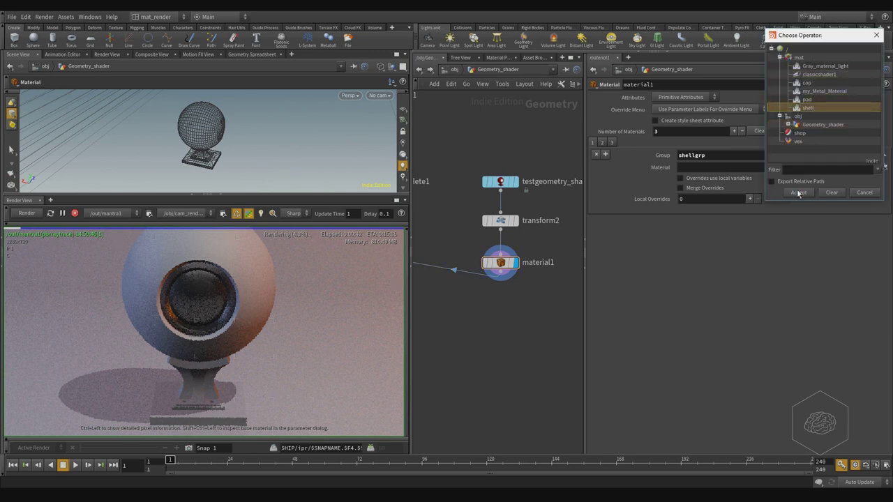
pyautogui.click(801, 192)
# Add a fourth material entry to material1 for pedestalgrp and assign /mat/pad to it
pyautogui.click(605, 154)
pyautogui.click(872, 155)
pyautogui.click(855, 167)
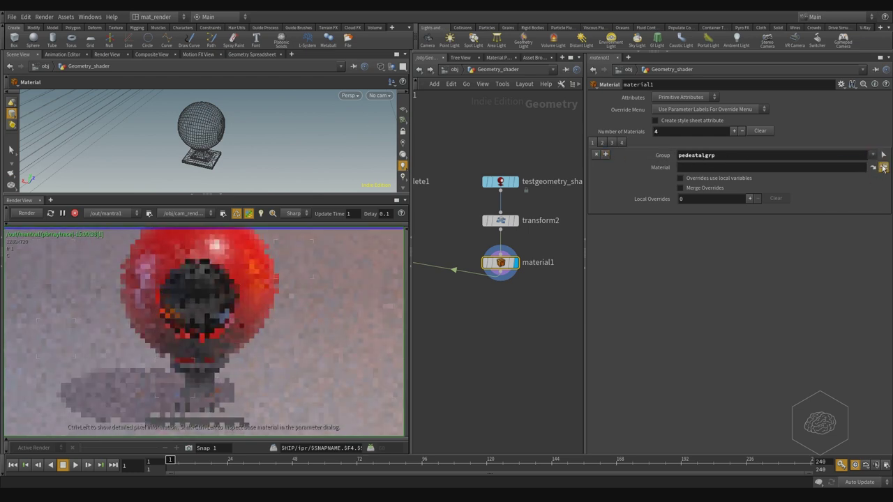
pyautogui.click(873, 167)
pyautogui.click(804, 100)
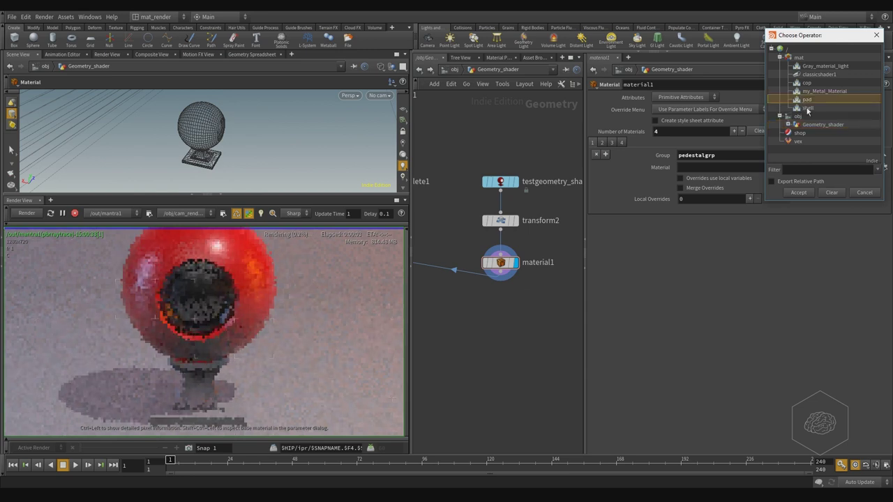
pyautogui.click(798, 192)
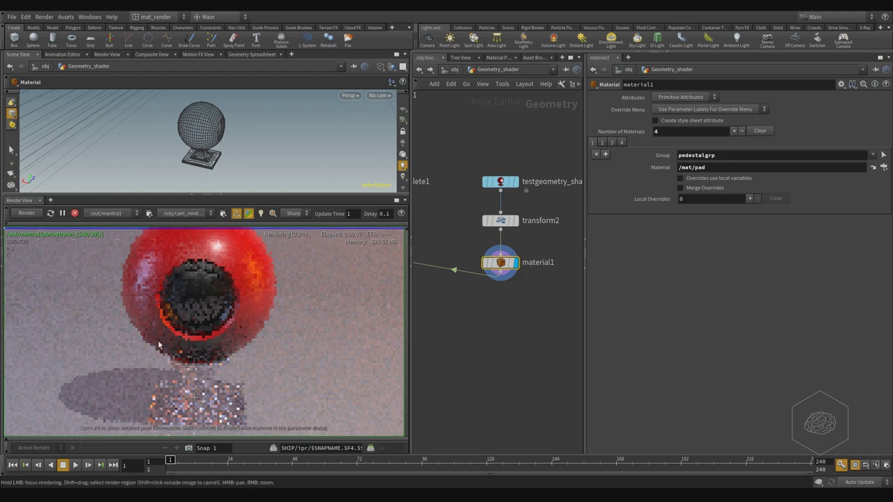
pyautogui.scroll(-2, 159, 347)
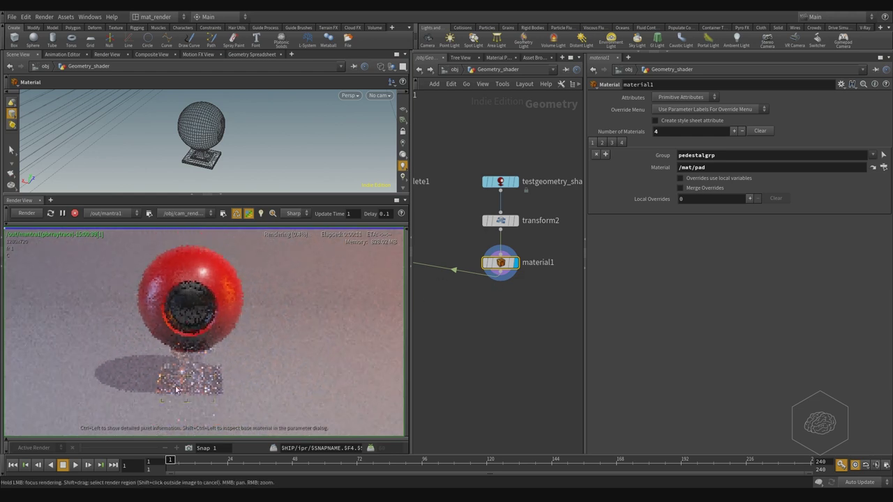
pyautogui.scroll(2, 200, 372)
pyautogui.scroll(-2, 195, 368)
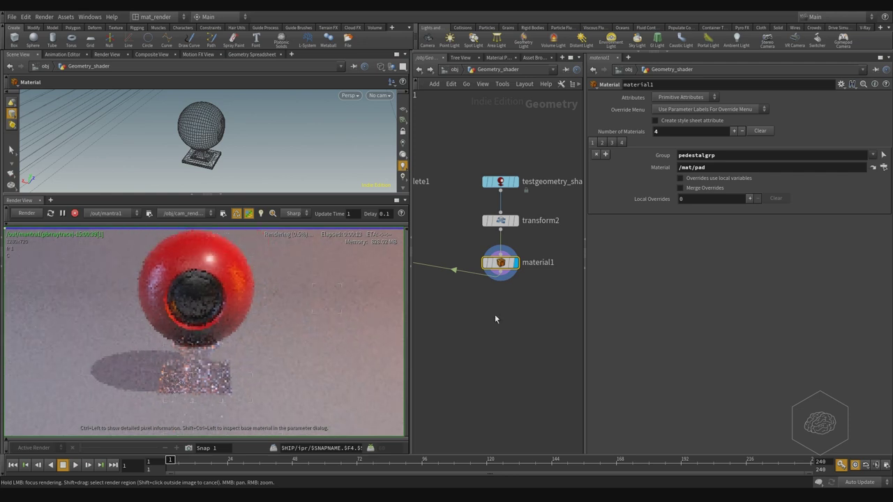
pyautogui.scroll(-3, 514, 318)
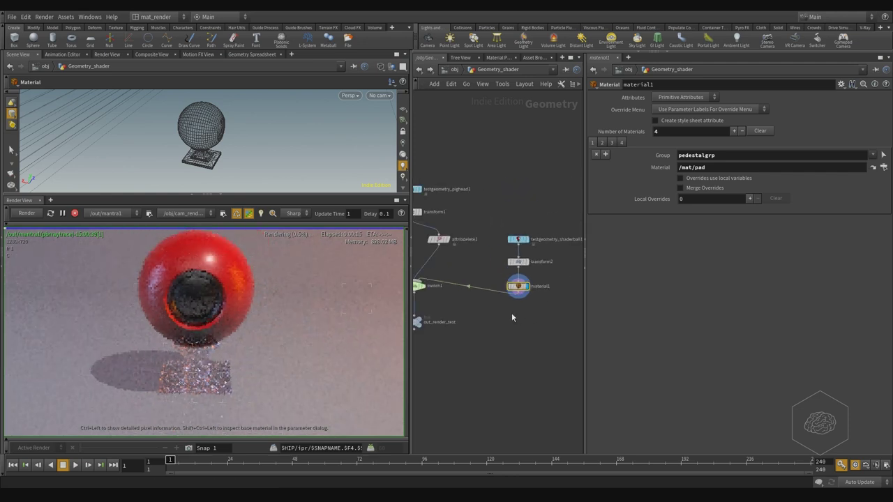